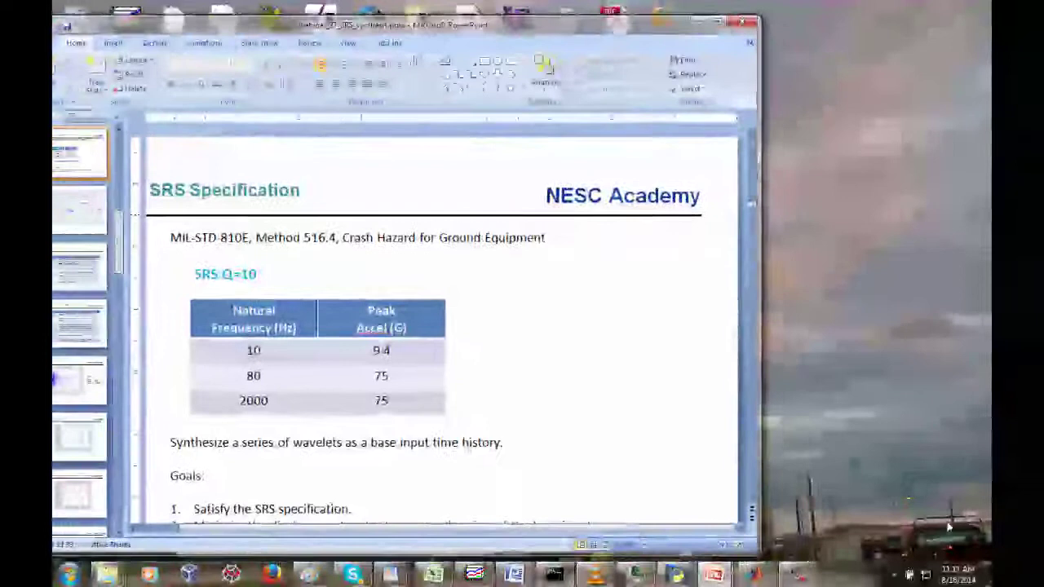
Step: Bring up the MATLAB window and shift the presentation window so that both can be reached
right_click(754, 576)
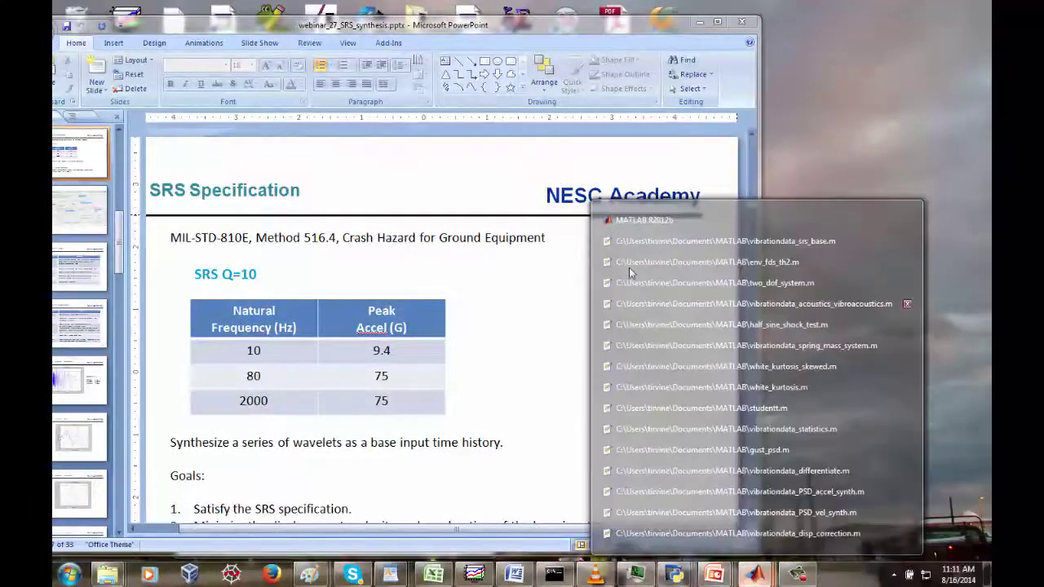
click(709, 265)
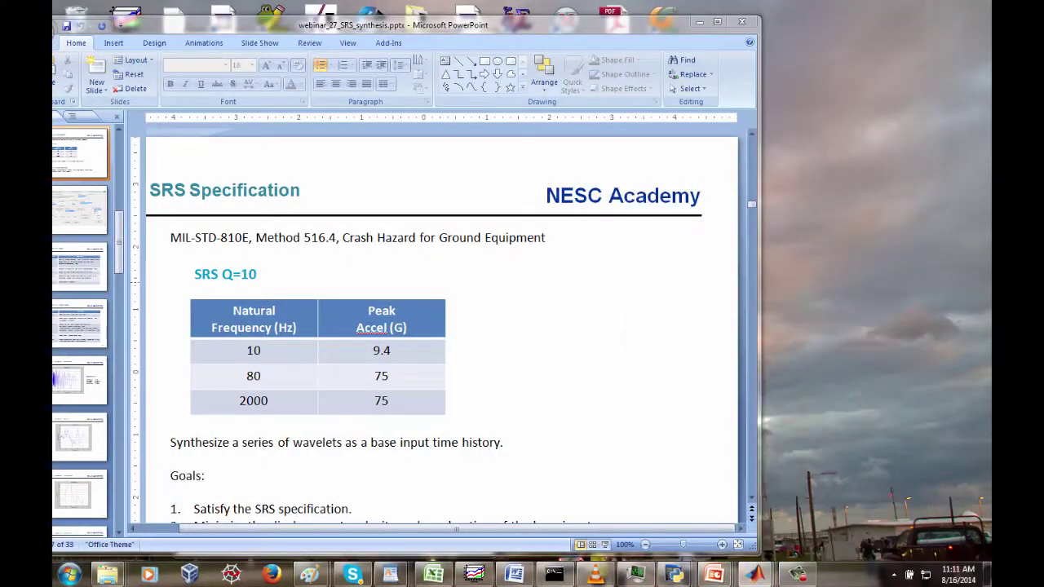
drag(393, 26, 346, 14)
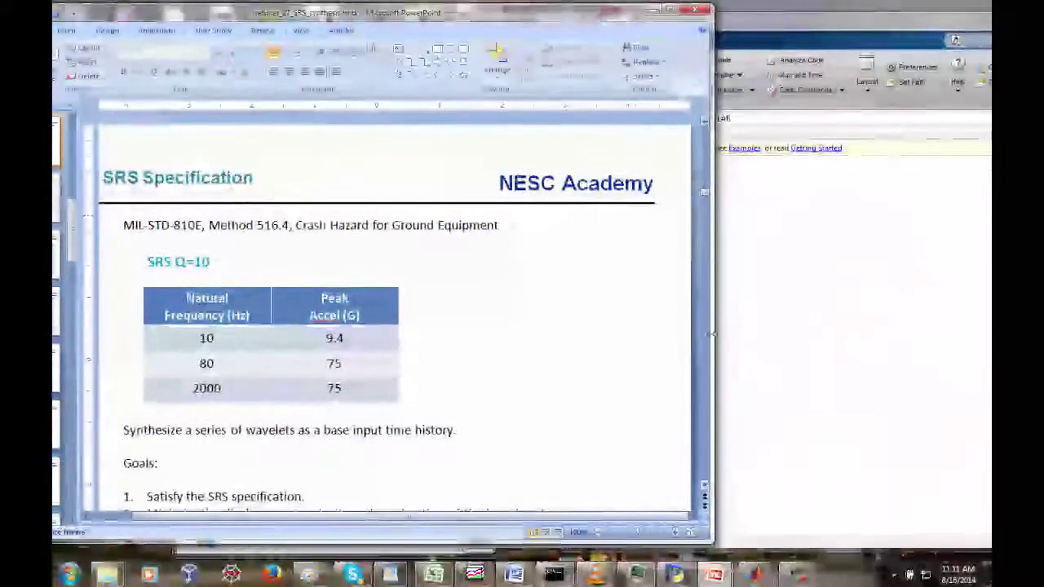
Step: Copy the srs_spec array definition below the goals on the SRS Specification slide, without its prompt symbol
click(705, 487)
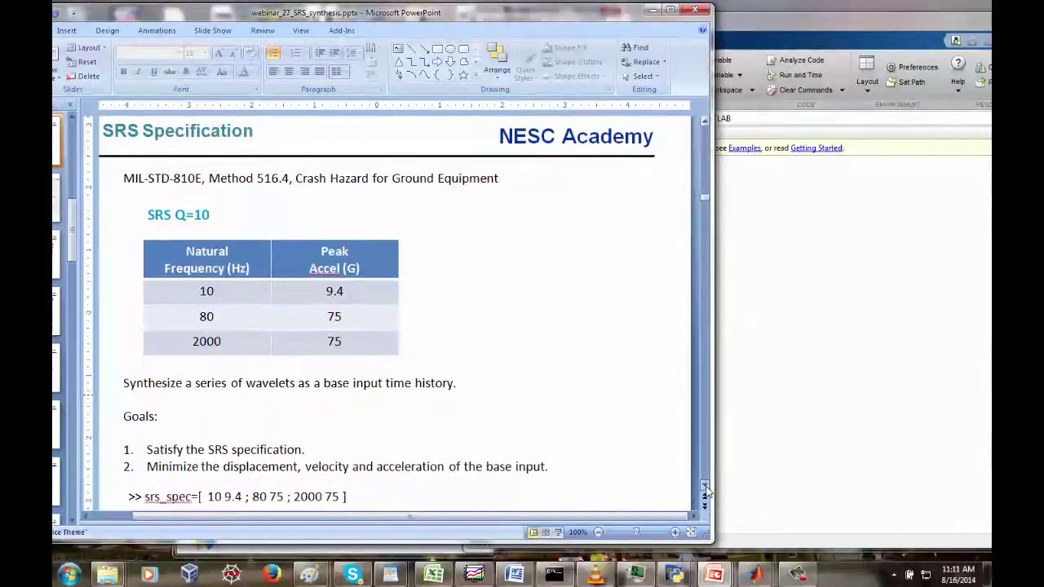
click(704, 487)
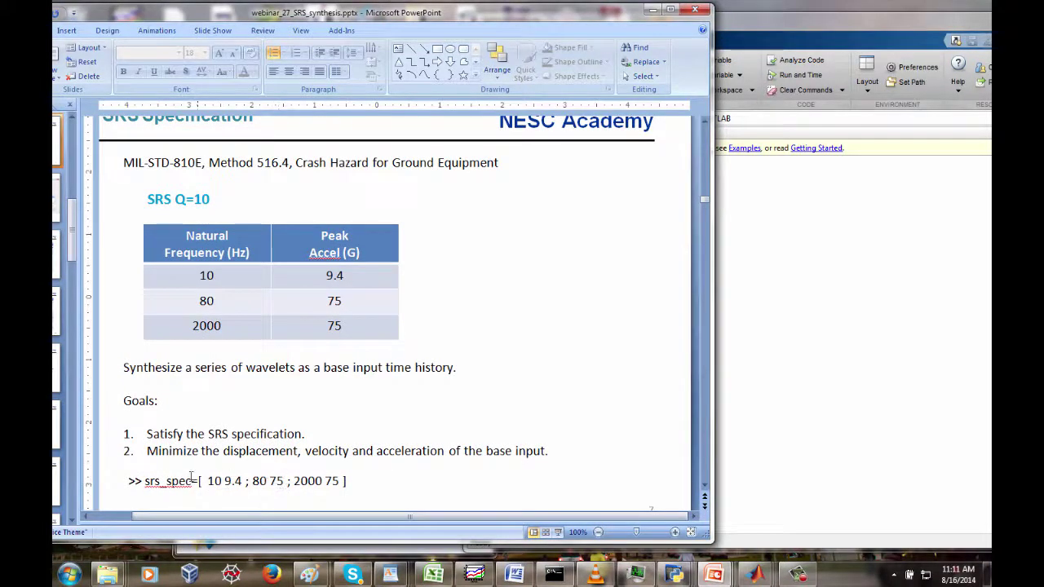
drag(146, 481, 346, 481)
key(ctrl+c)
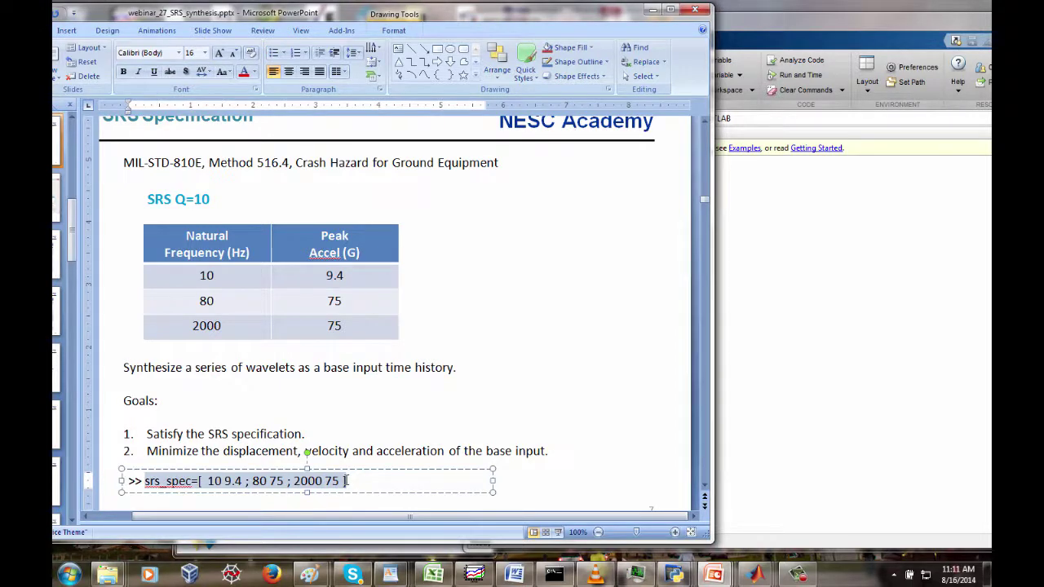
right_click(346, 481)
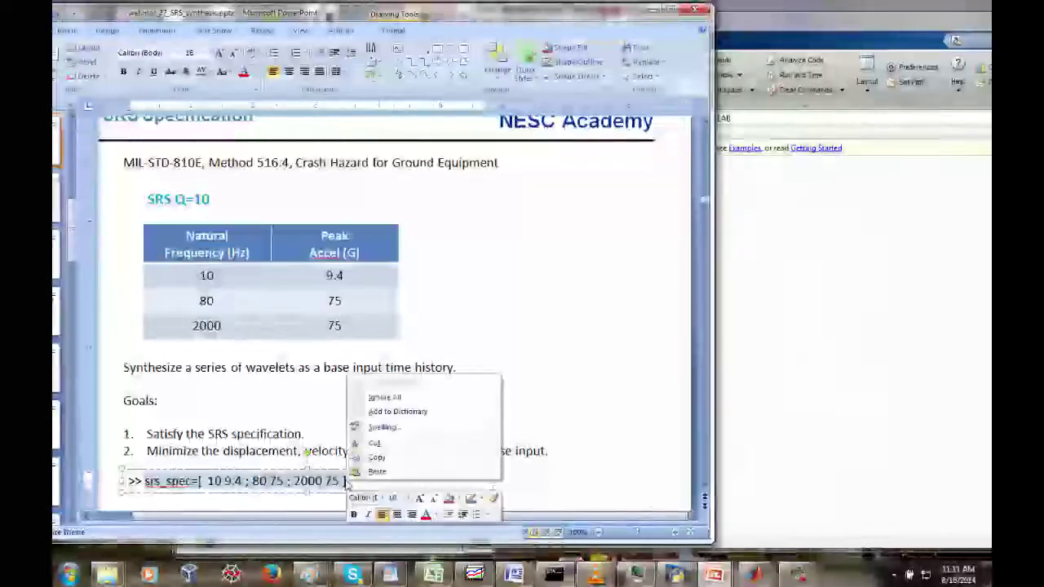
click(376, 457)
Step: Switch to MATLAB and run the copied definition srs_spec=[ 10 9.4 ; 80 75 ; 2000 75 ]
click(744, 303)
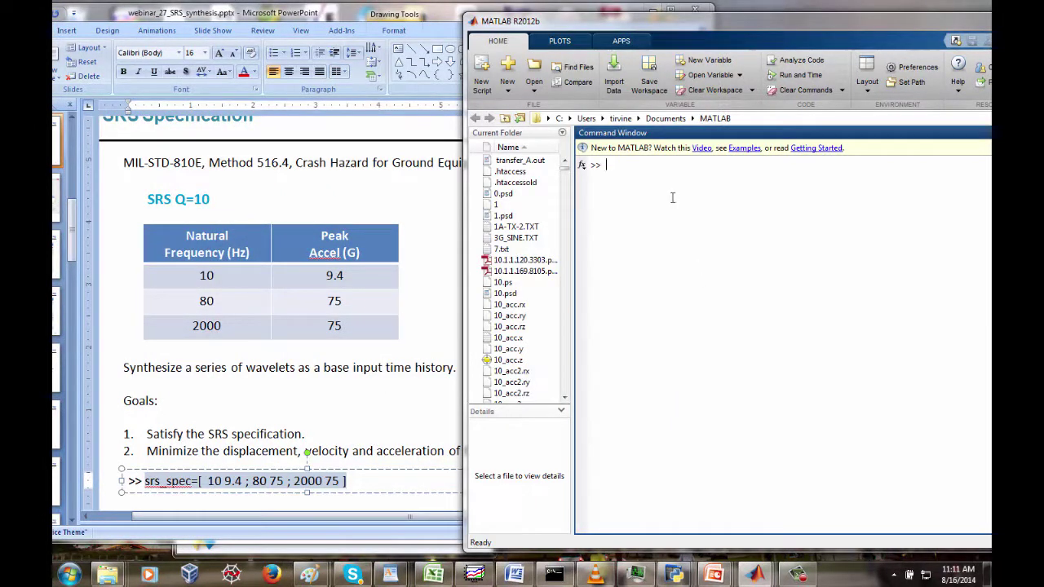
key(ctrl+v)
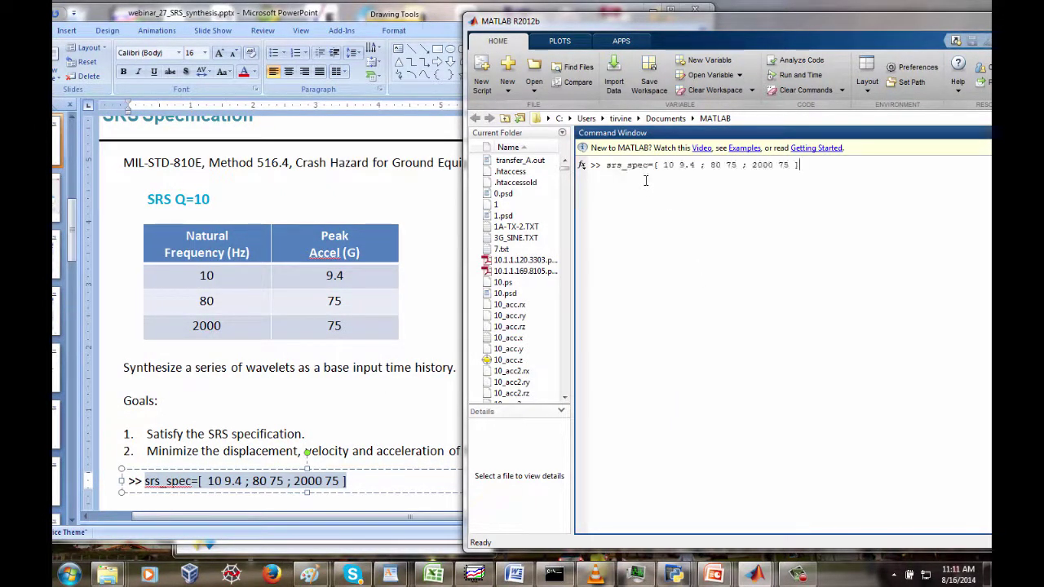
key(Return)
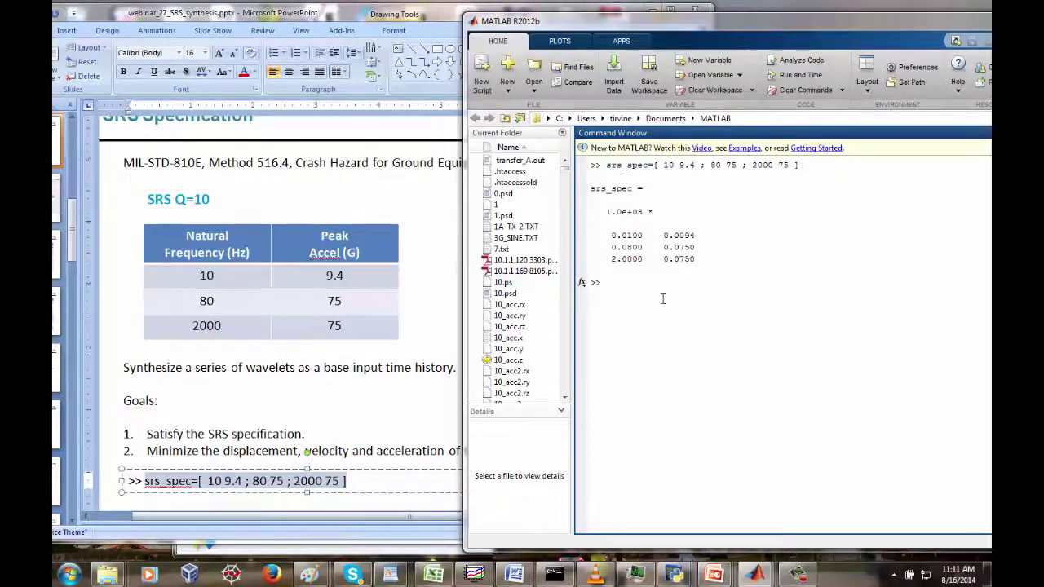
Step: Launch vibrationdata and open Wavelet Synthesis for Shock Response Spectrum input, with the main vibrationdata window minimized
text(rationdata)
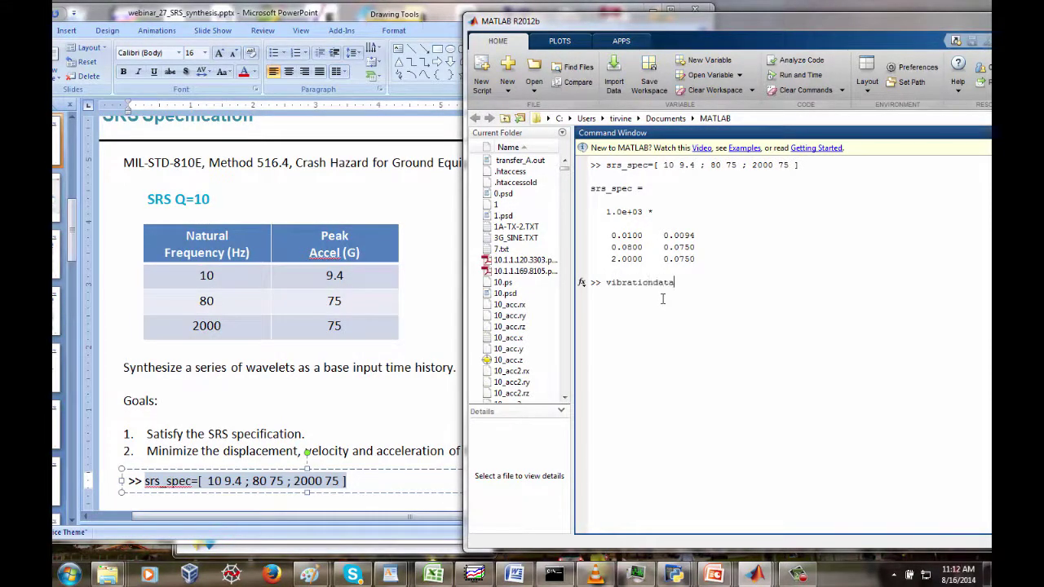
key(Return)
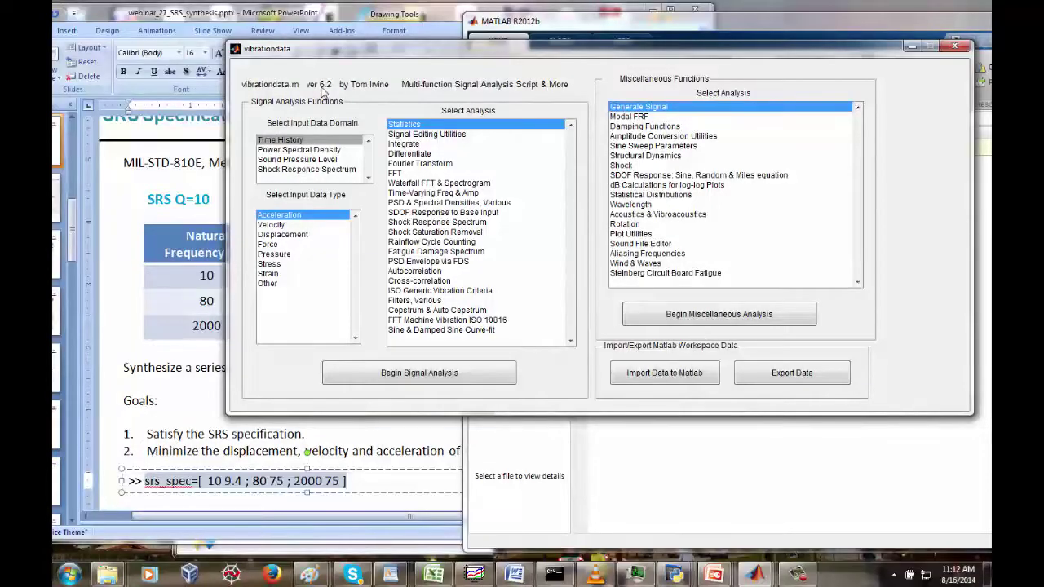
click(313, 170)
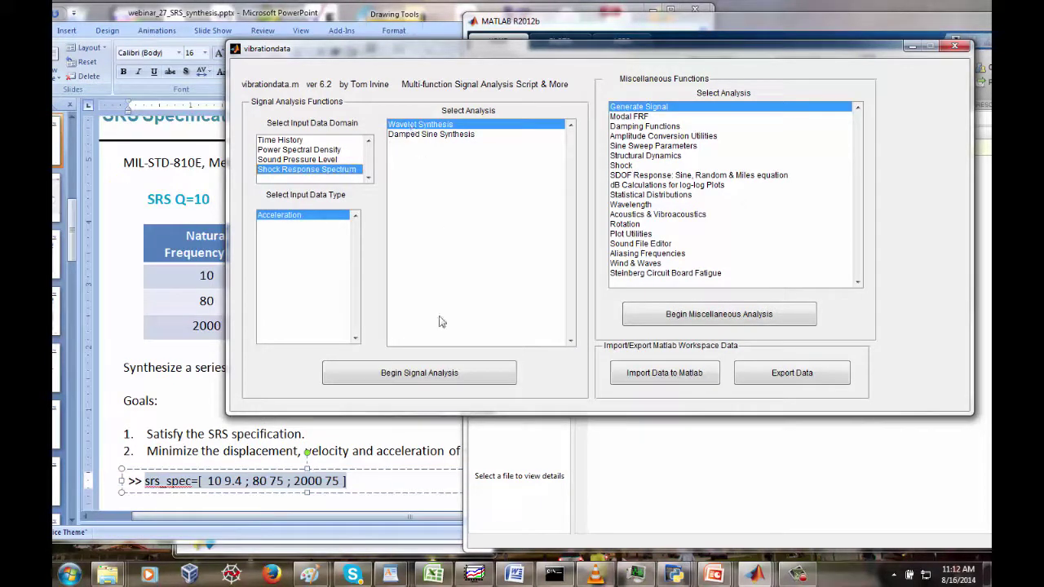
click(431, 377)
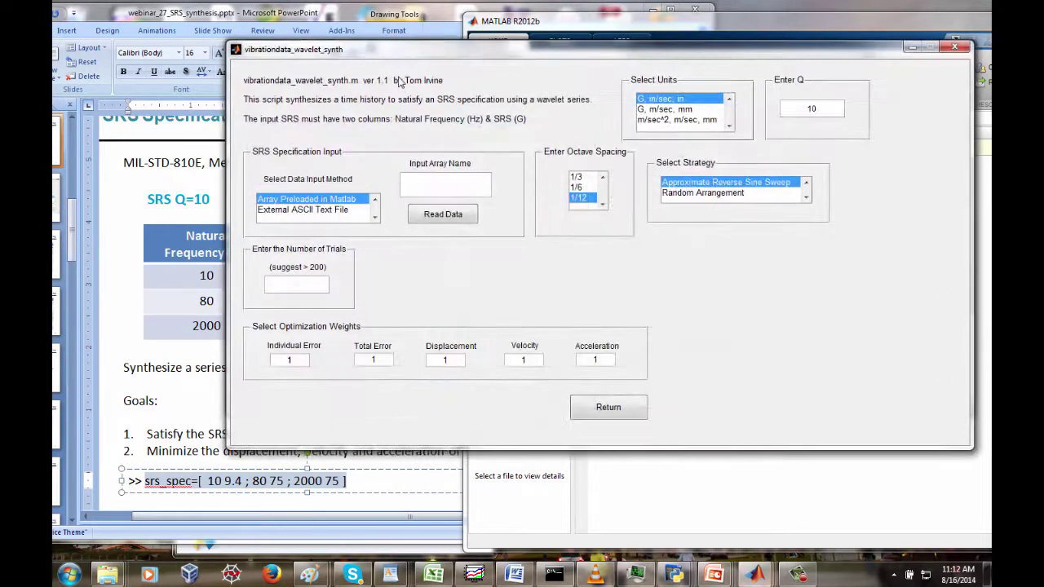
drag(420, 54, 509, 36)
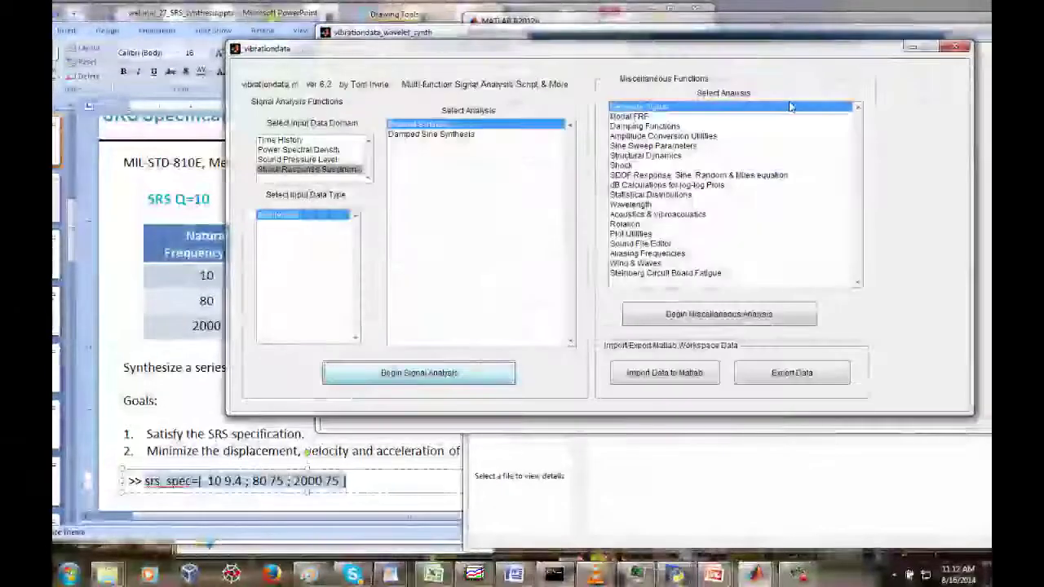
click(913, 48)
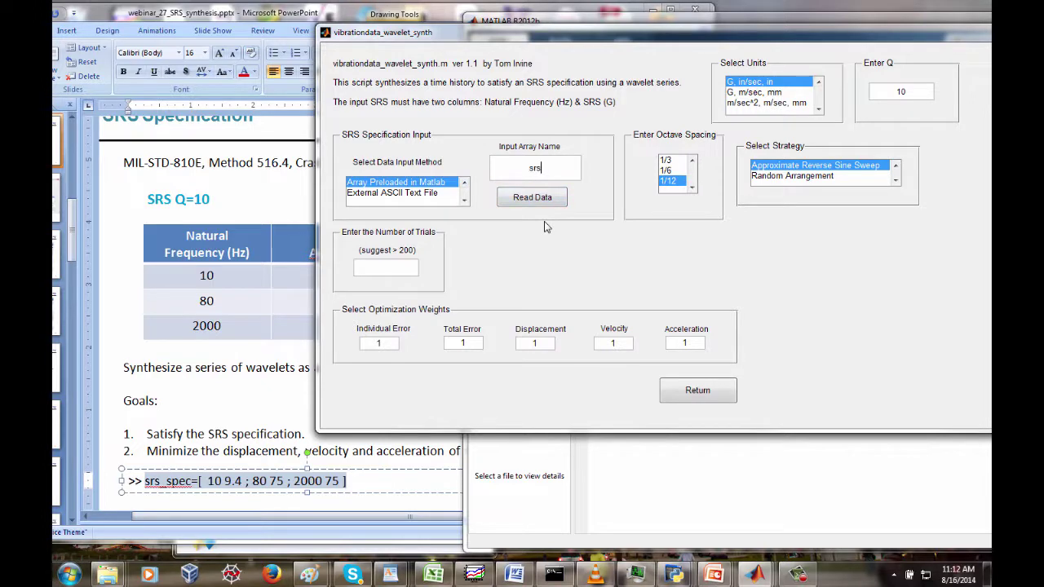
Step: Read the srs_spec array as the SRS specification, and set 75 trials, a 20000 Hz sample rate and a 0.240 s duration
text(_spec)
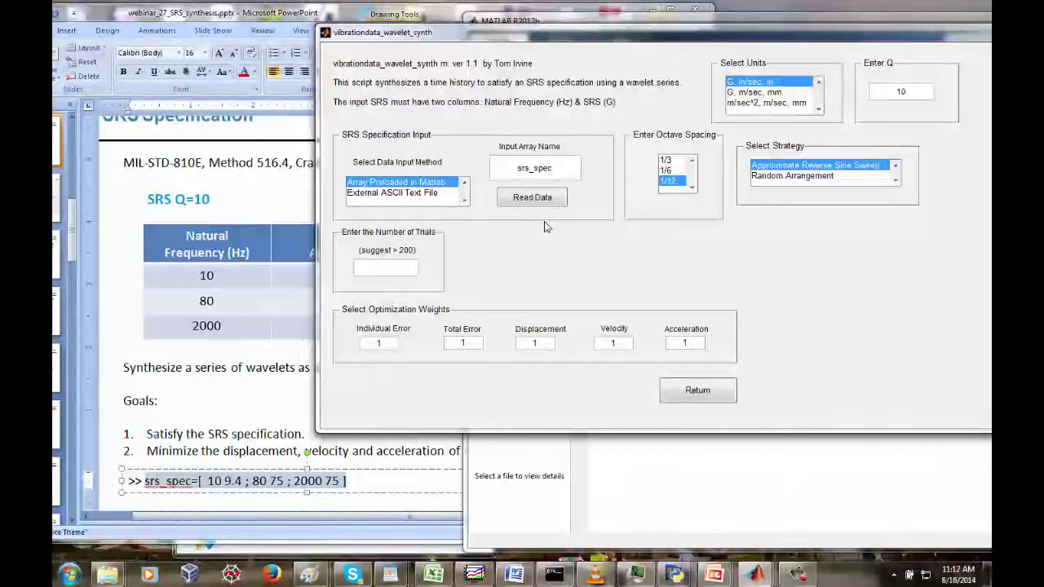
click(539, 203)
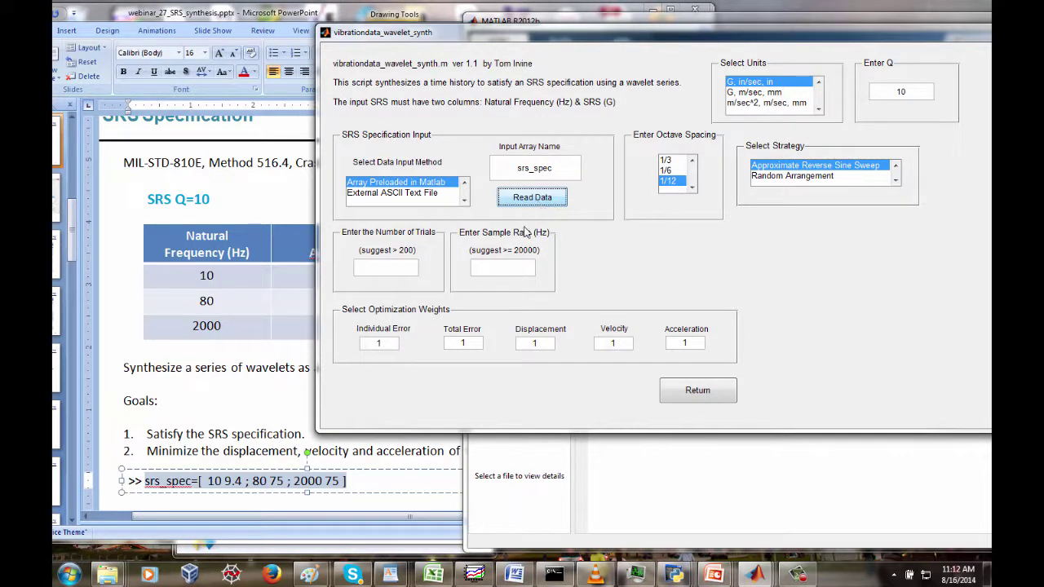
click(407, 271)
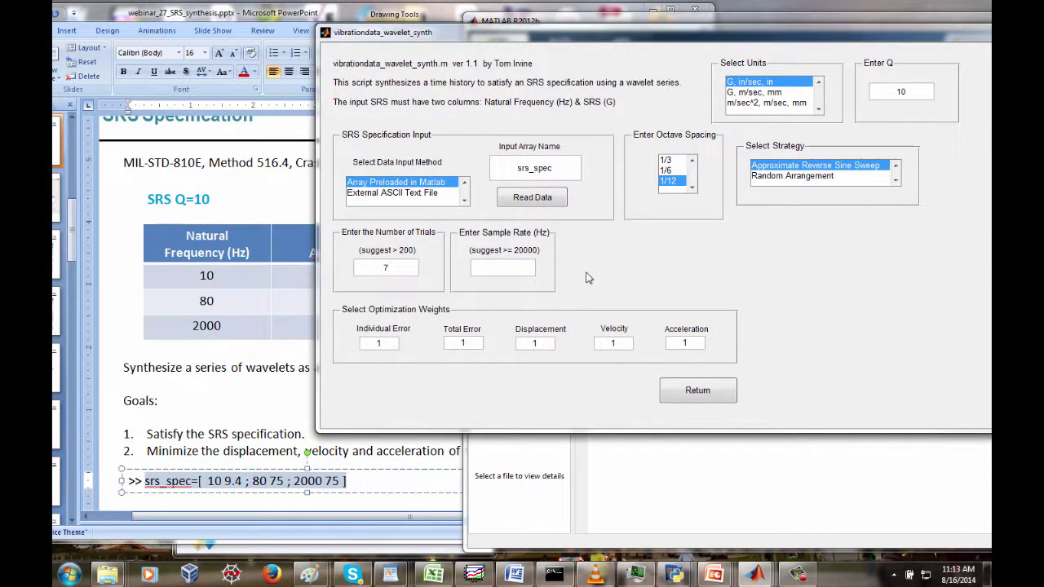
text(5)
text(2)
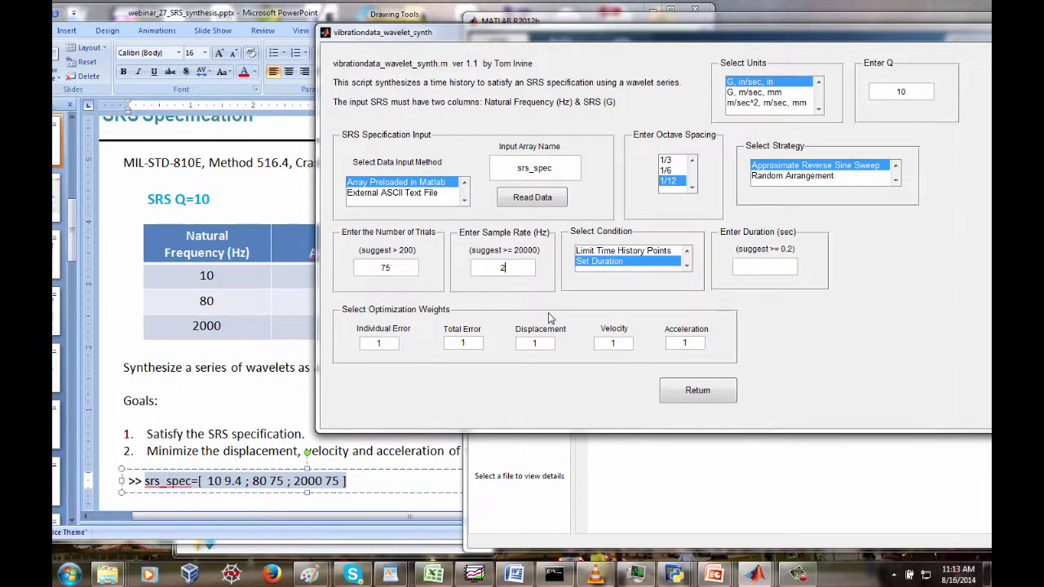
text(0000)
click(776, 274)
text(0.)
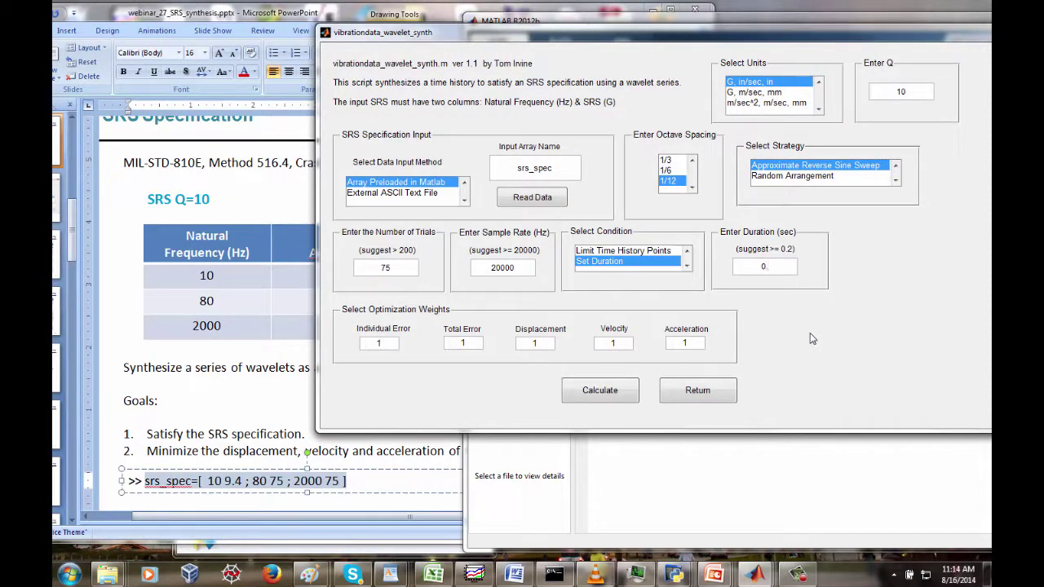
text(240)
Step: Calculate the wavelet synthesis with all optimization weights at 1 and bring the Command Window forward to follow the trials
click(383, 343)
click(608, 400)
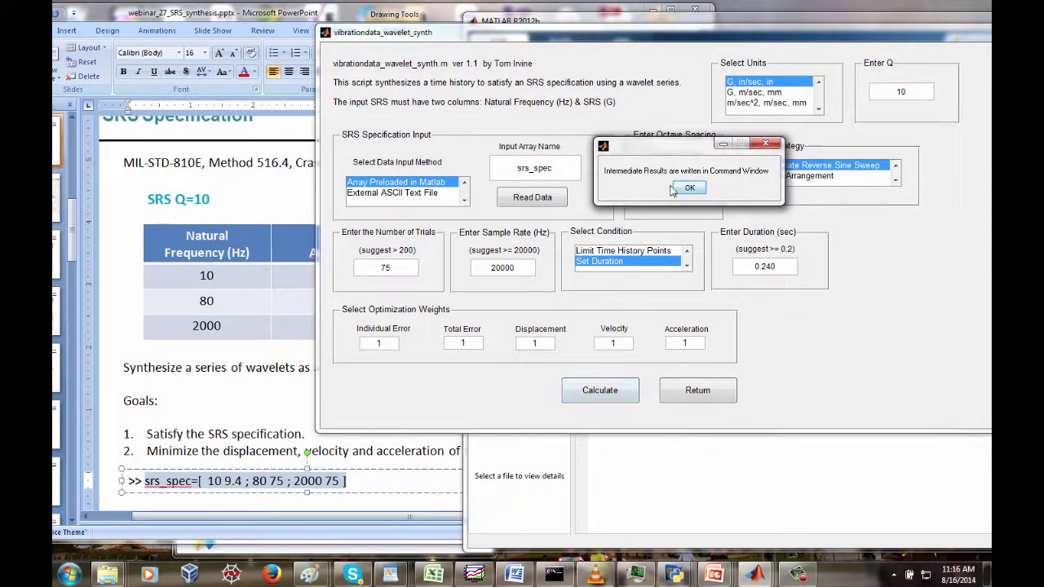
click(531, 454)
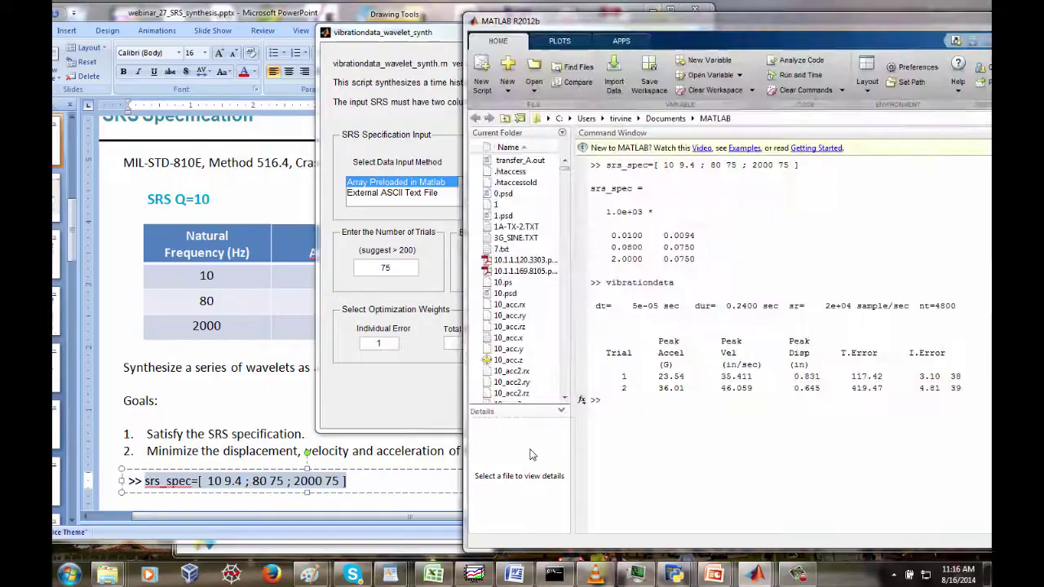
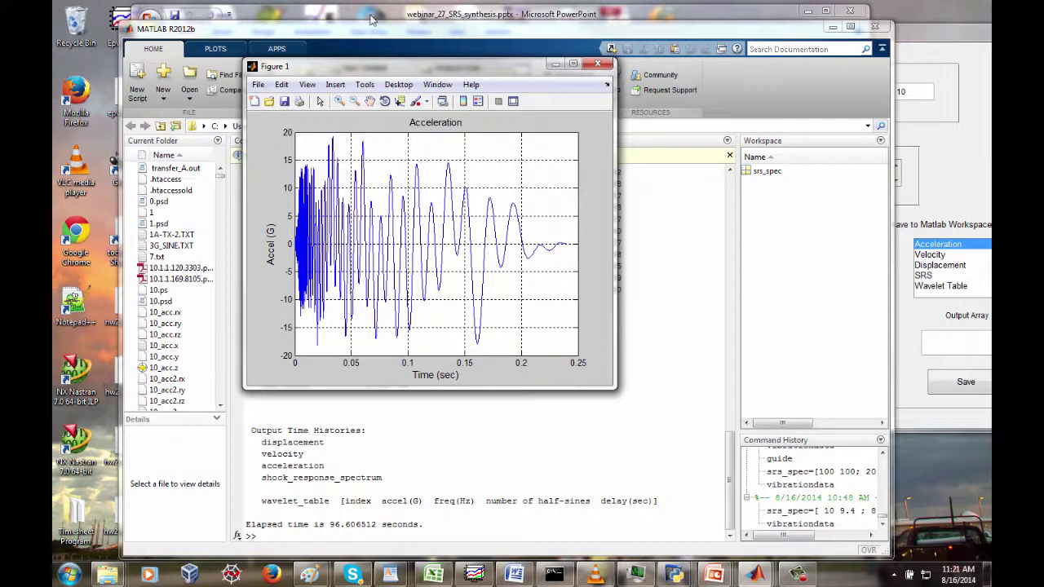
Step: Arrange the acceleration, velocity, displacement and shock response spectrum figures for viewing, and move the spectrum's legend above the curves
drag(400, 69, 236, 38)
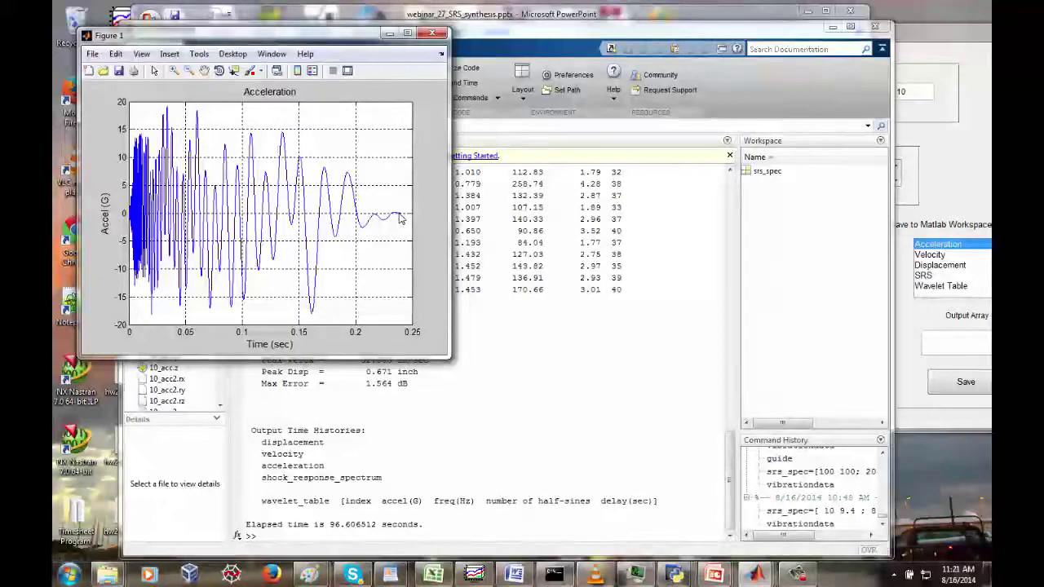
drag(990, 213, 329, 110)
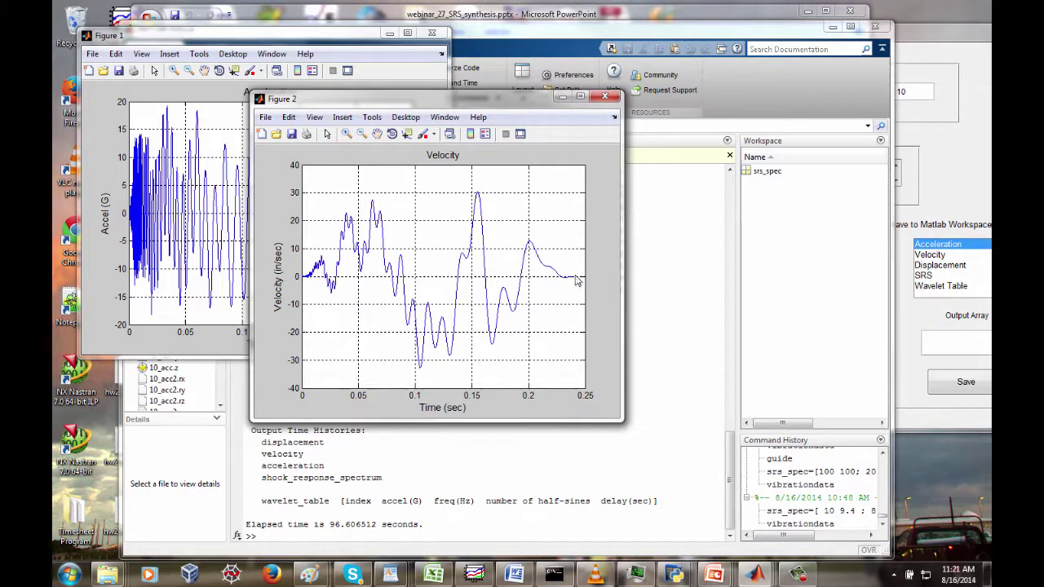
drag(655, 163, 399, 122)
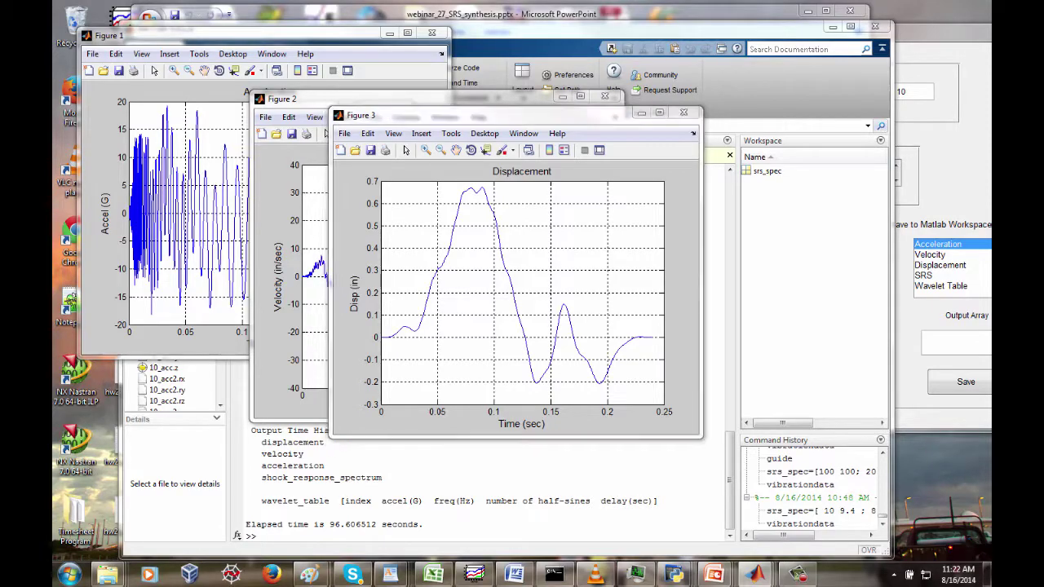
drag(870, 102, 409, 79)
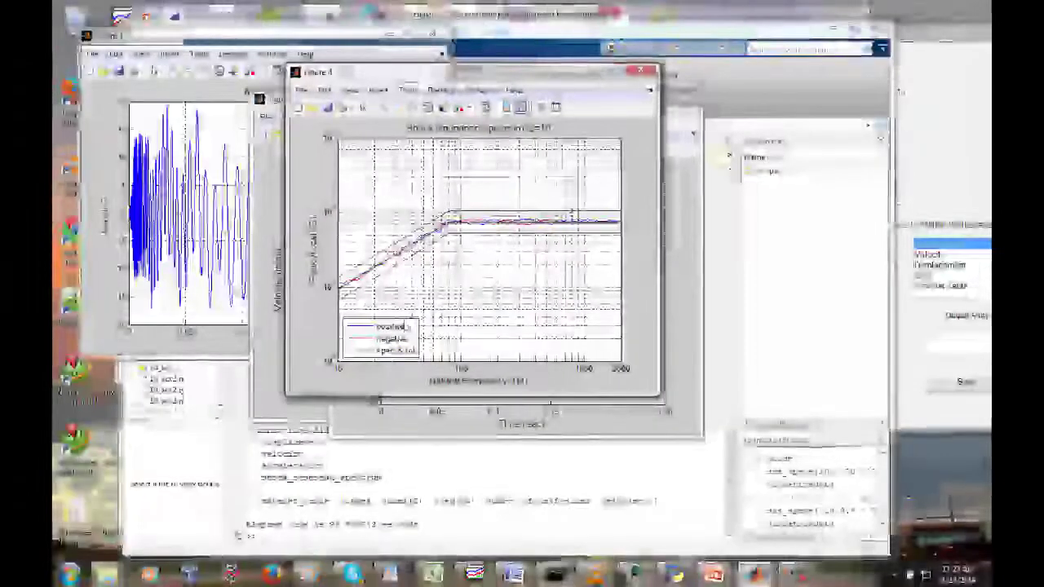
drag(394, 330, 399, 159)
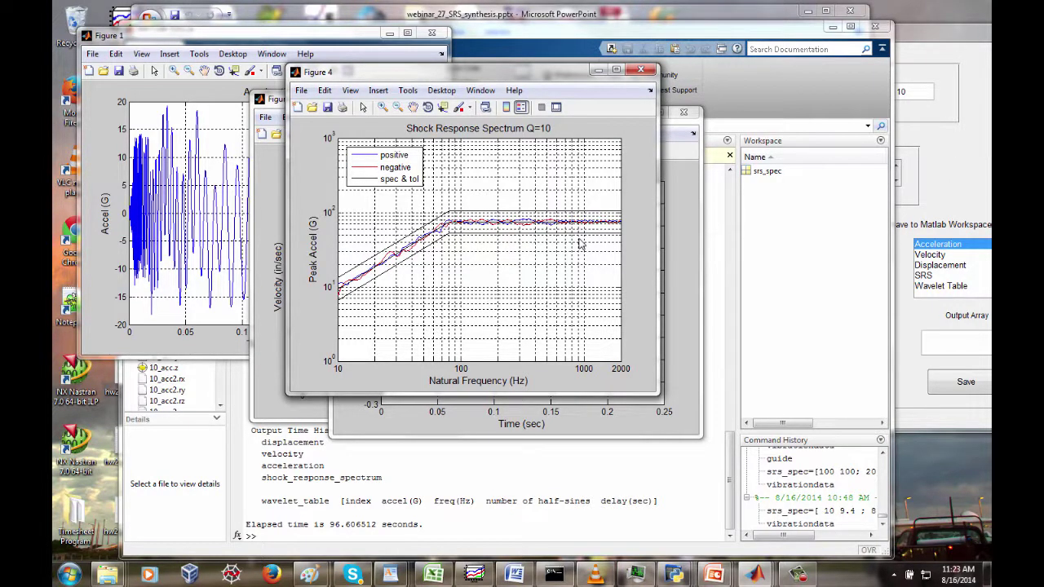
Step: Examine the optimum case's peak acceleration, velocity, displacement and maximum error in the MATLAB Command Window
click(499, 447)
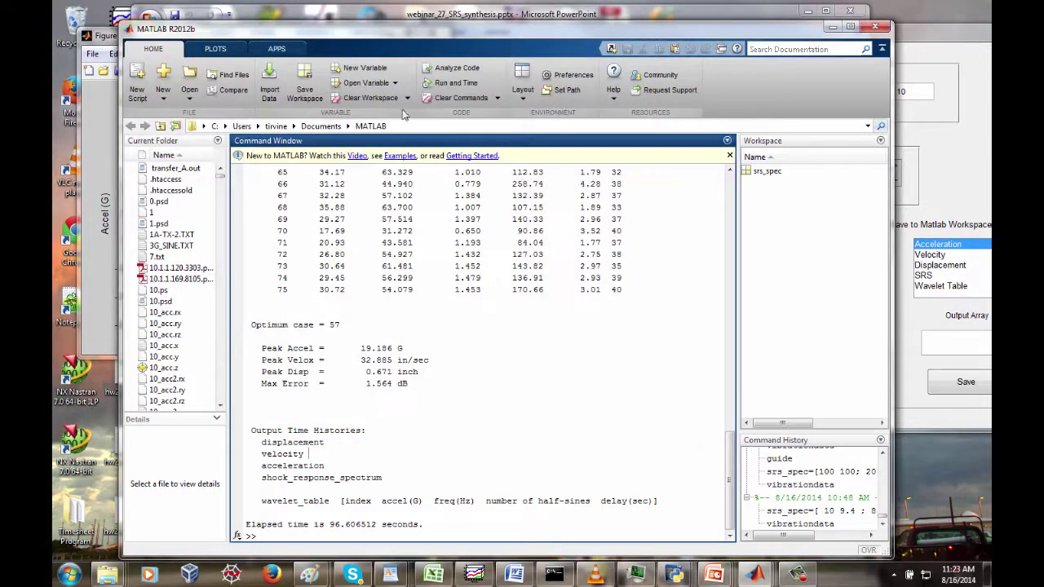
drag(363, 43, 511, 37)
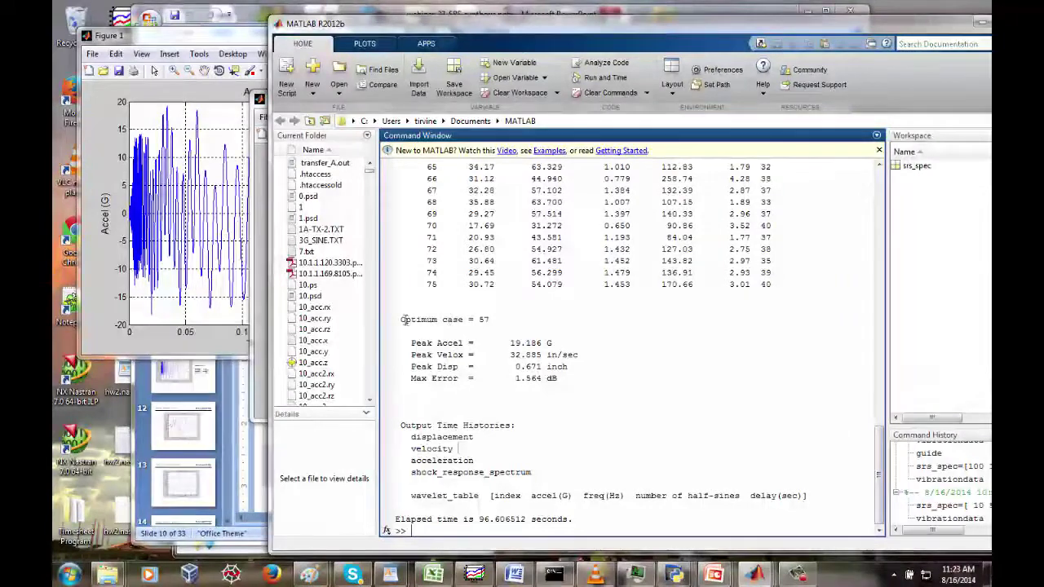
drag(402, 319, 499, 320)
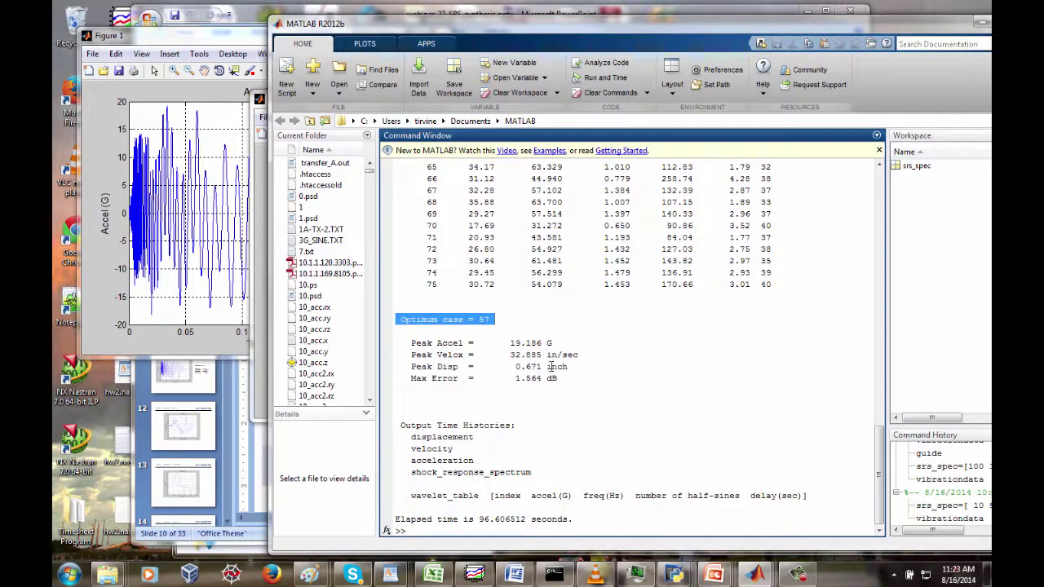
drag(568, 368, 362, 344)
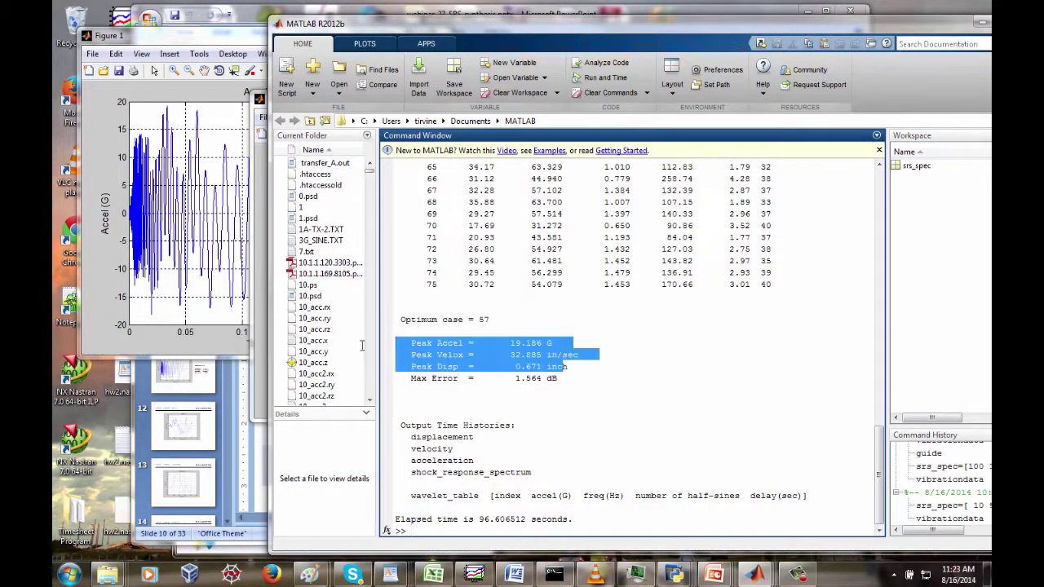
click(574, 378)
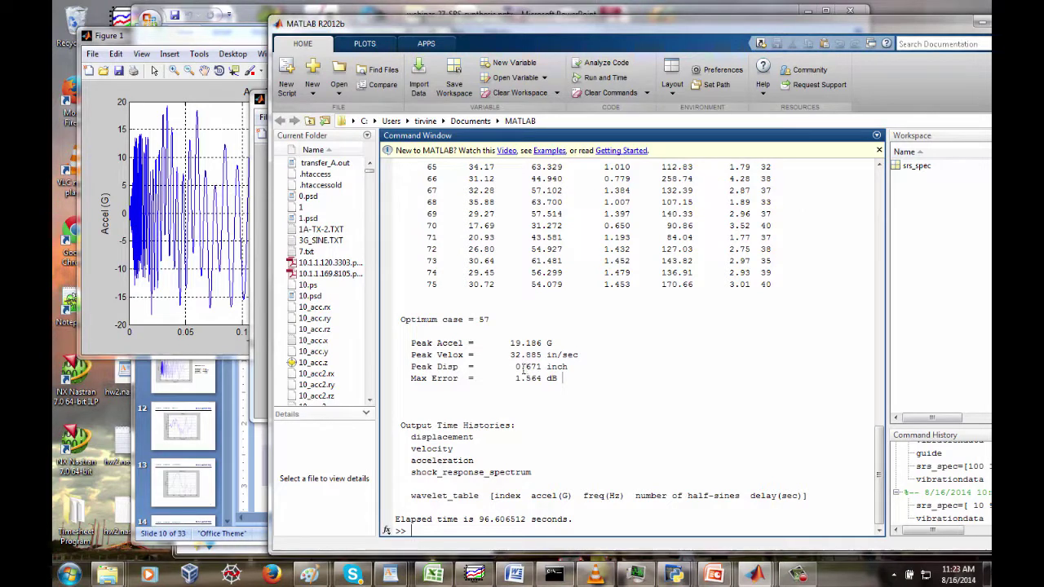
drag(575, 367, 375, 371)
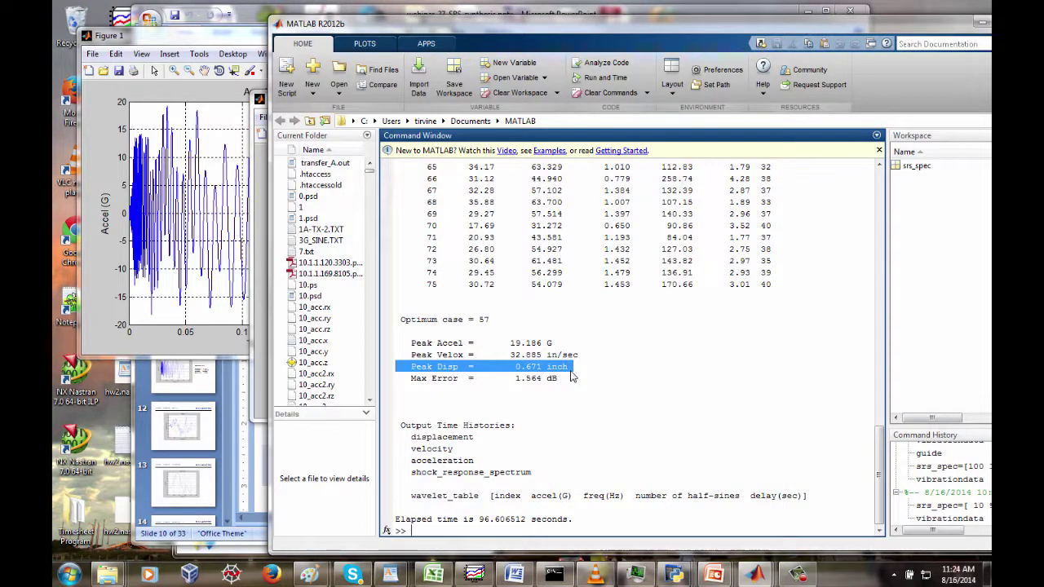
Step: Minimize the main MATLAB window and arrange the result figures beside the wavelet synthesis form, keeping the shock response spectrum in view
drag(955, 24, 756, 63)
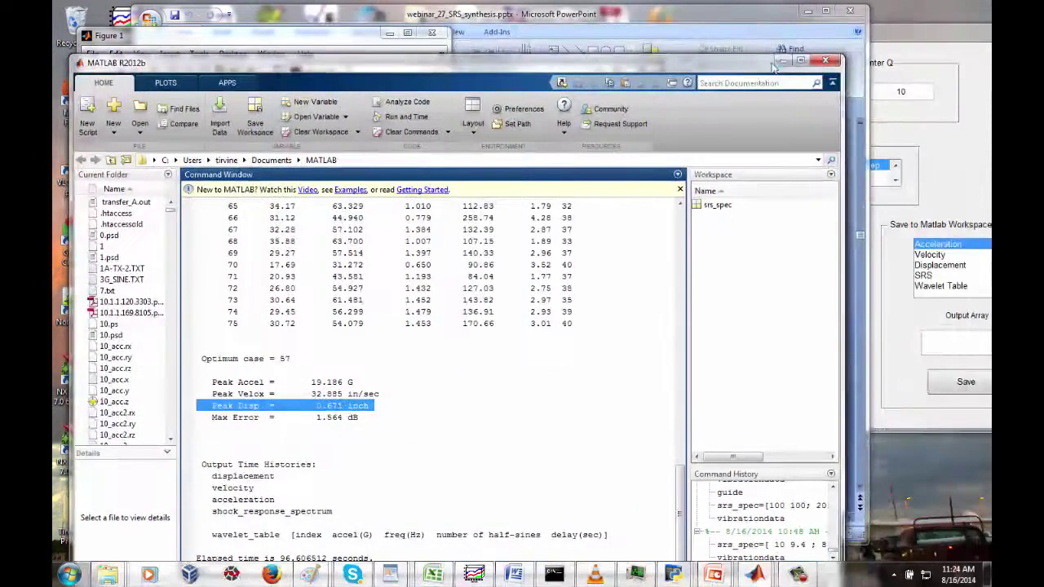
click(783, 61)
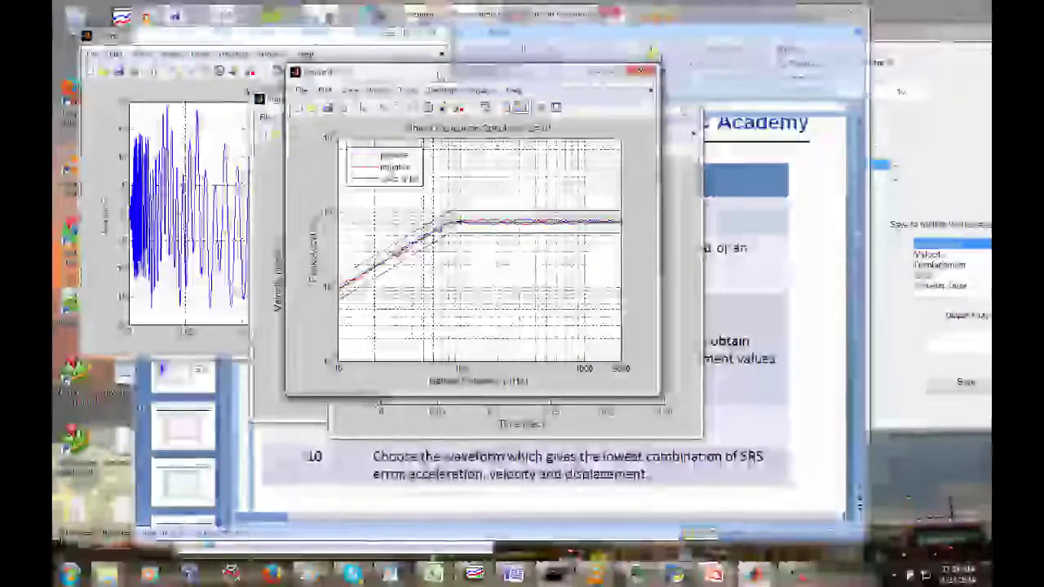
drag(432, 72, 228, 37)
drag(493, 116, 267, 159)
drag(310, 31, 285, 67)
click(914, 42)
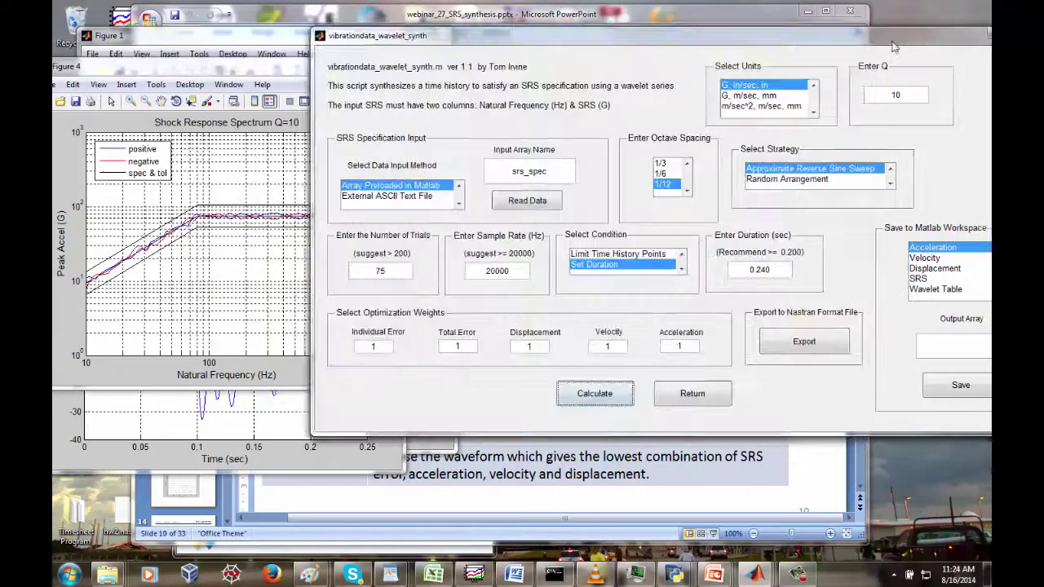
drag(897, 47, 872, 48)
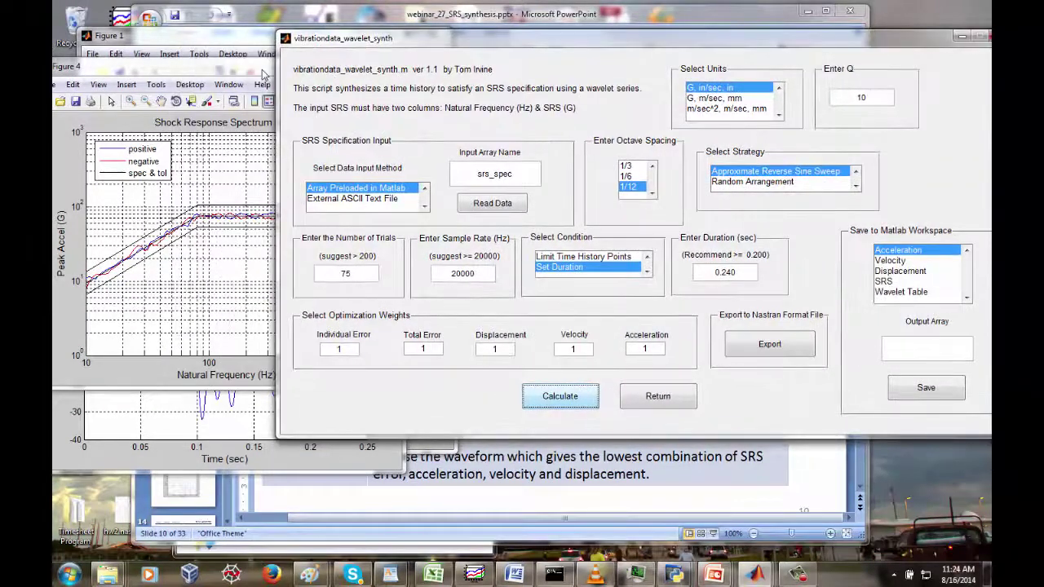
drag(263, 70, 243, 73)
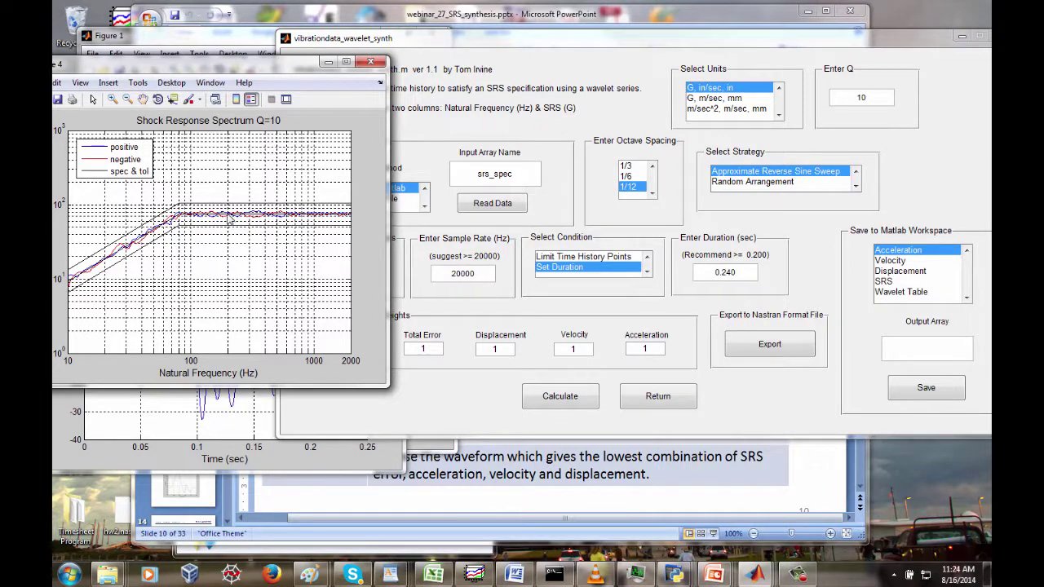
Step: Save the synthesized acceleration time history to the MATLAB workspace as accel_syn
click(758, 298)
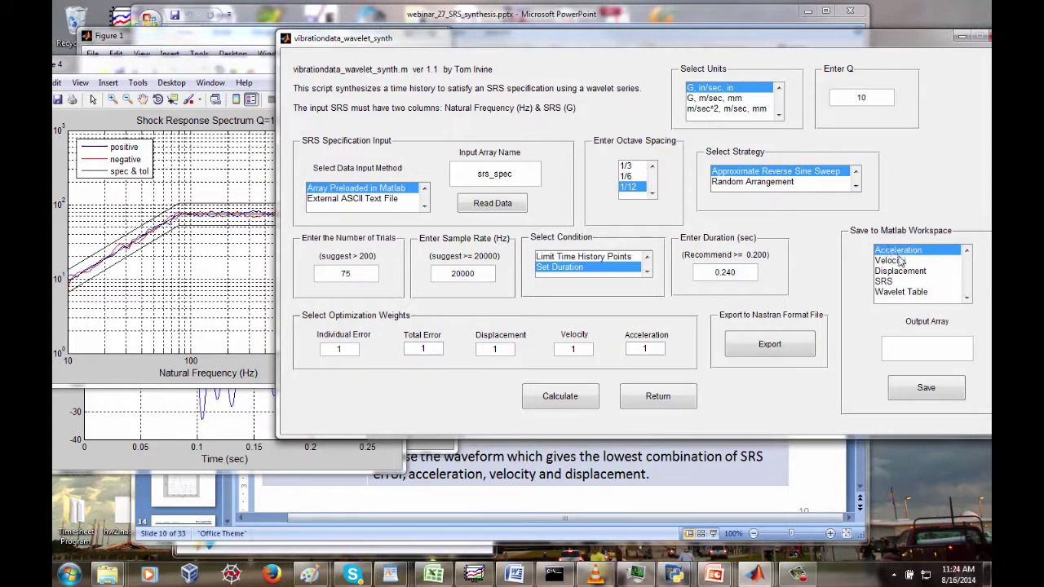
text(accel_syn)
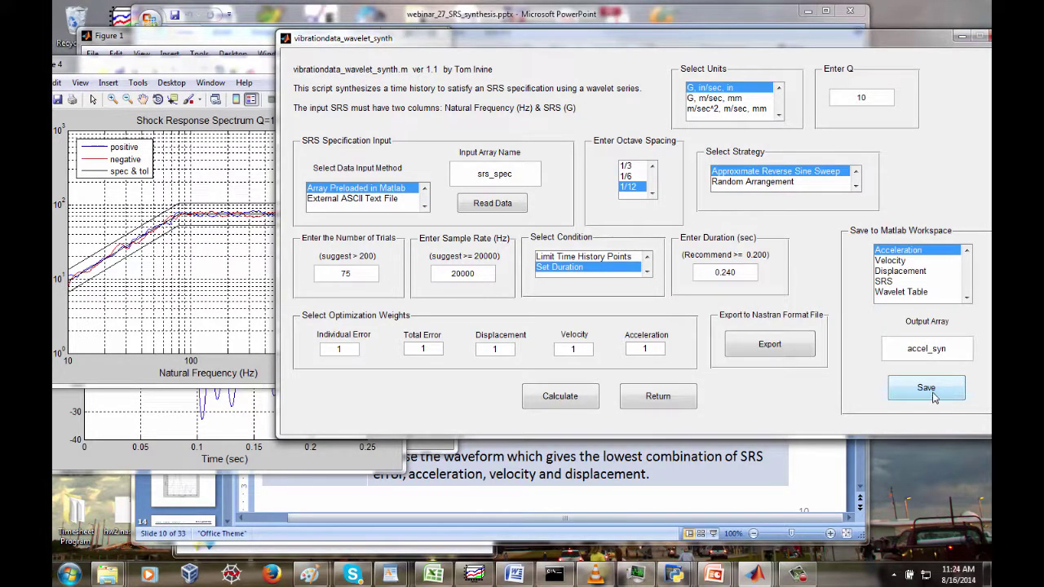
click(927, 396)
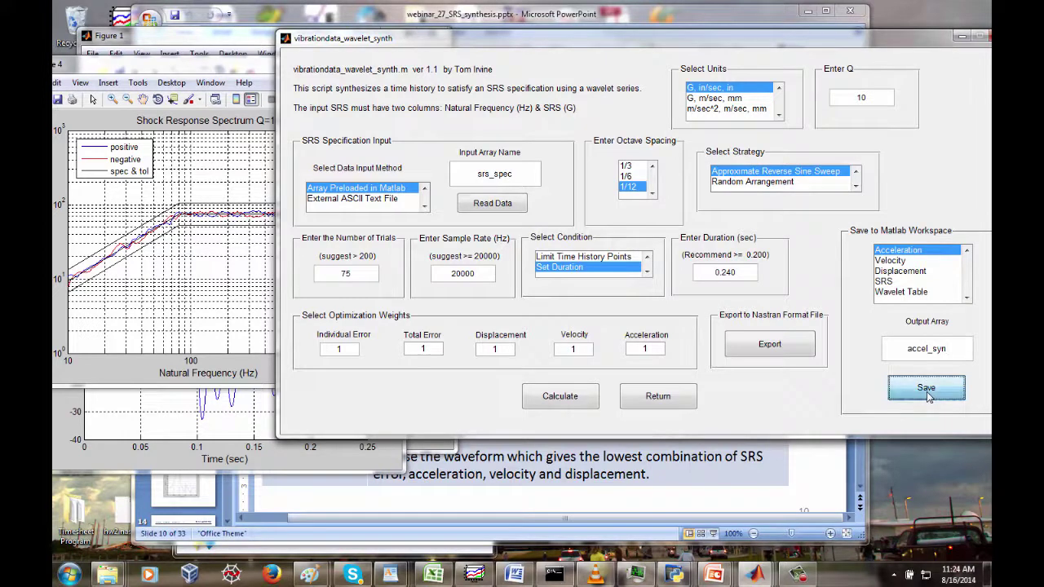
click(655, 195)
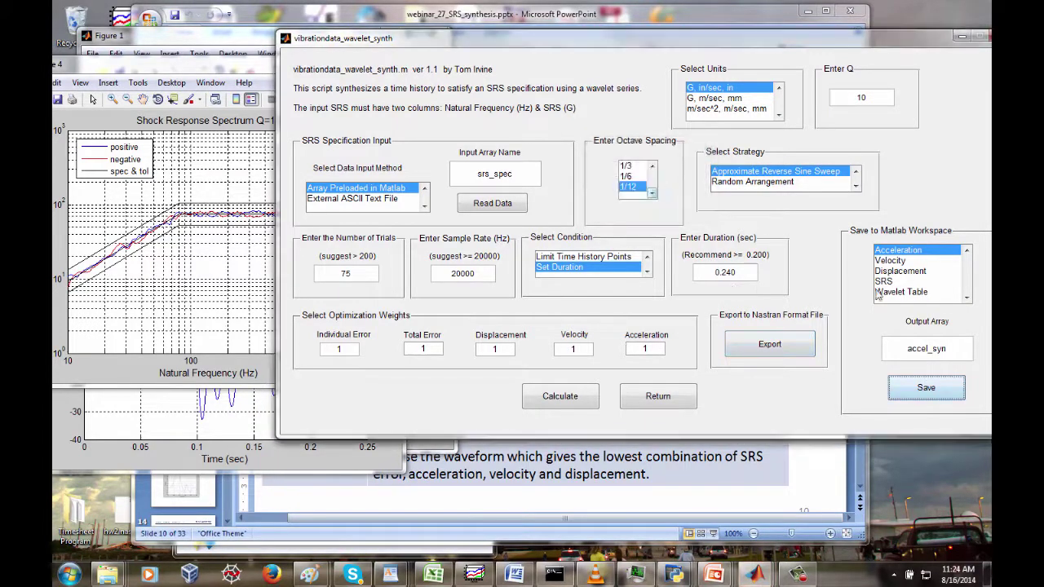
Step: Change the output array name to wavetable and save the selected acceleration data under it
drag(945, 353, 915, 354)
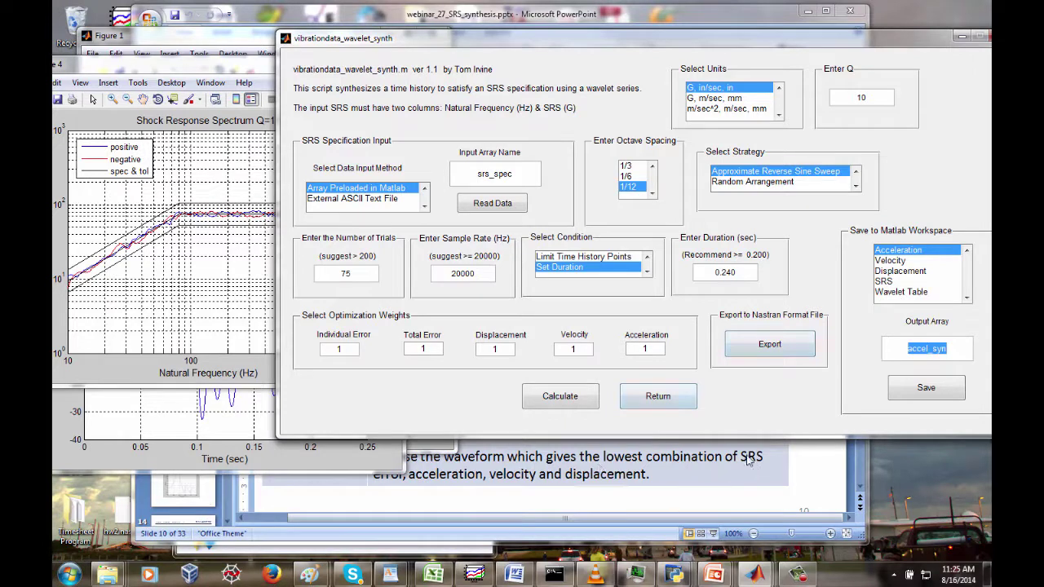
key(BackSpace)
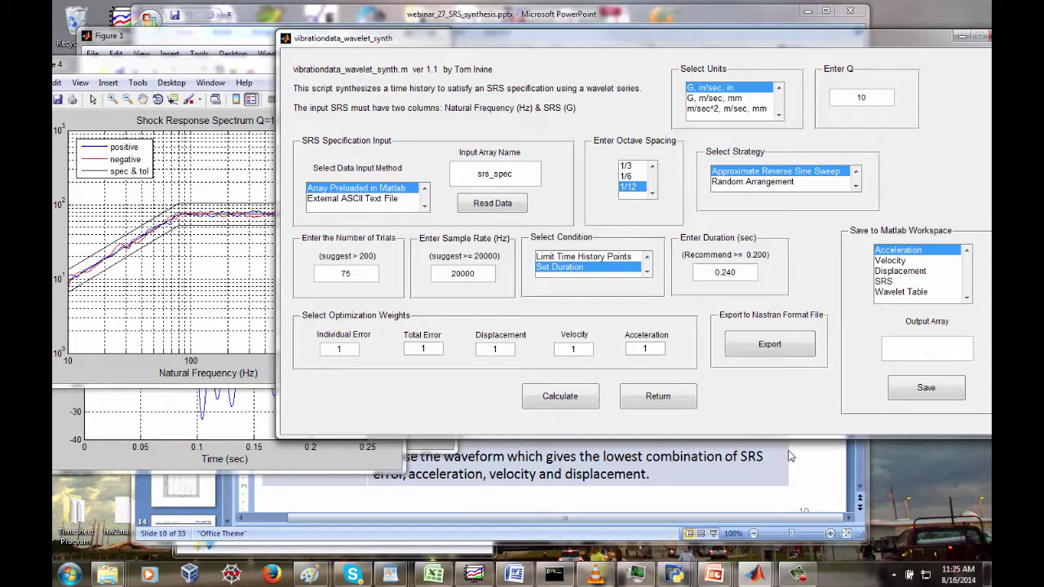
text(wave)
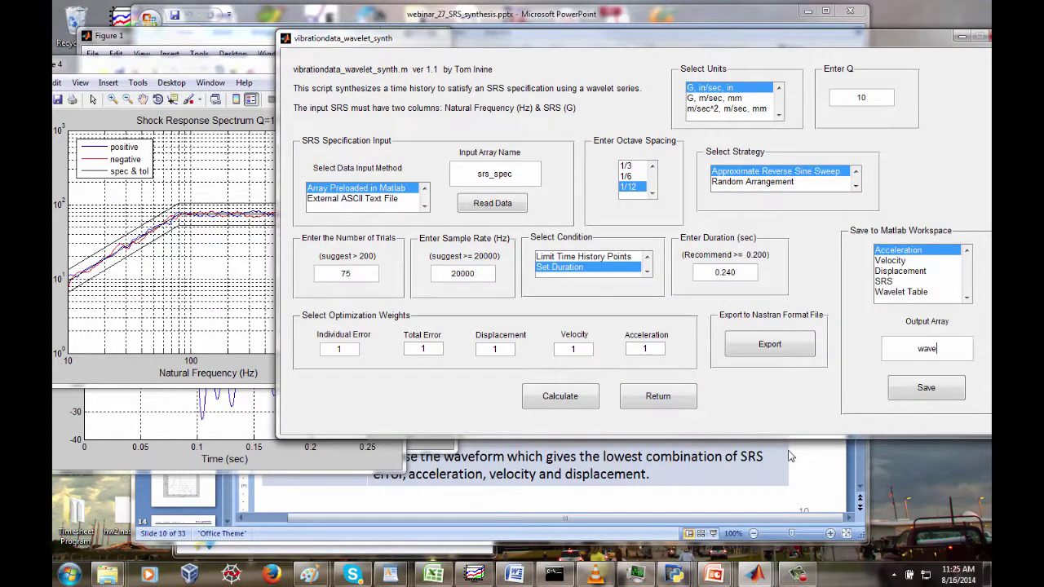
text(tabke)
key(BackSpace)
key(BackSpace)
text(le)
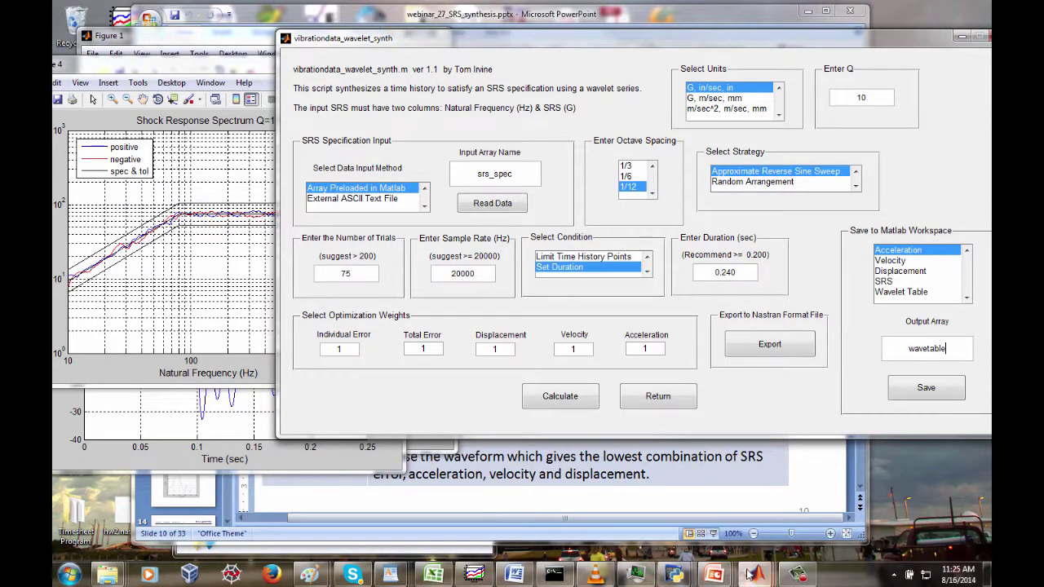
click(926, 387)
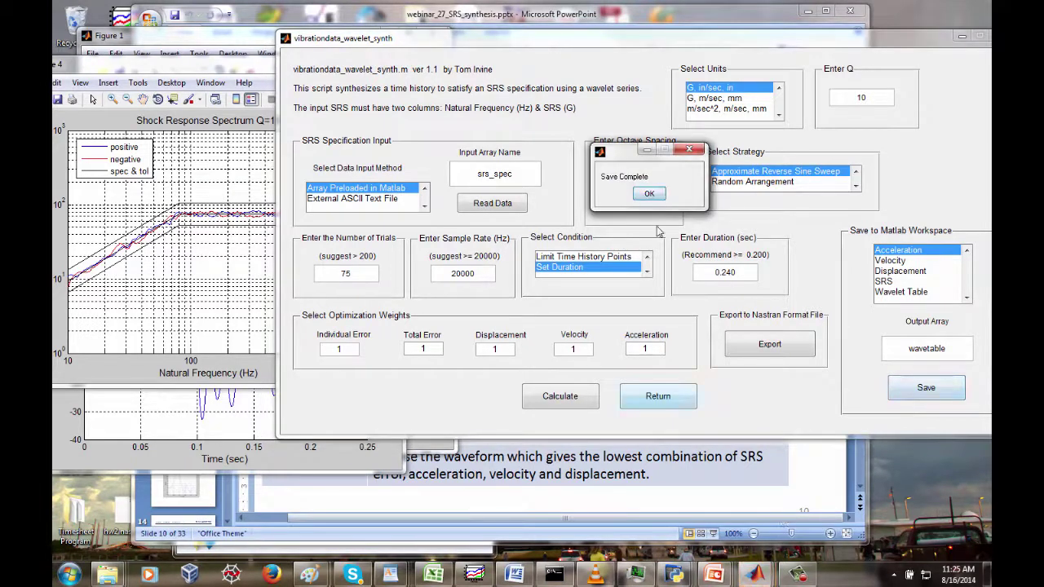
click(649, 194)
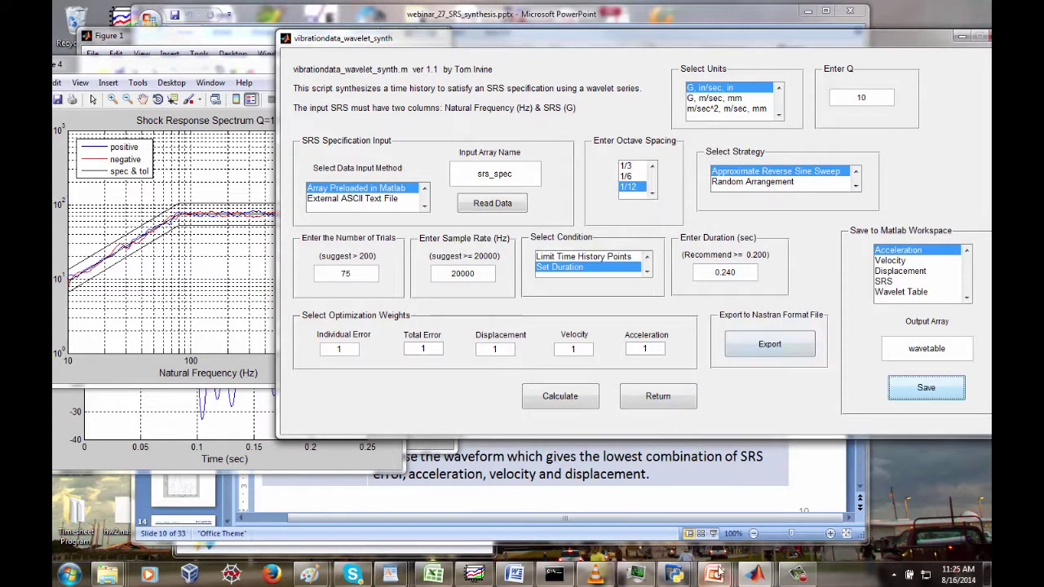
Step: Bring the MATLAB Command Window forward and display the contents of the wavetable array
click(757, 575)
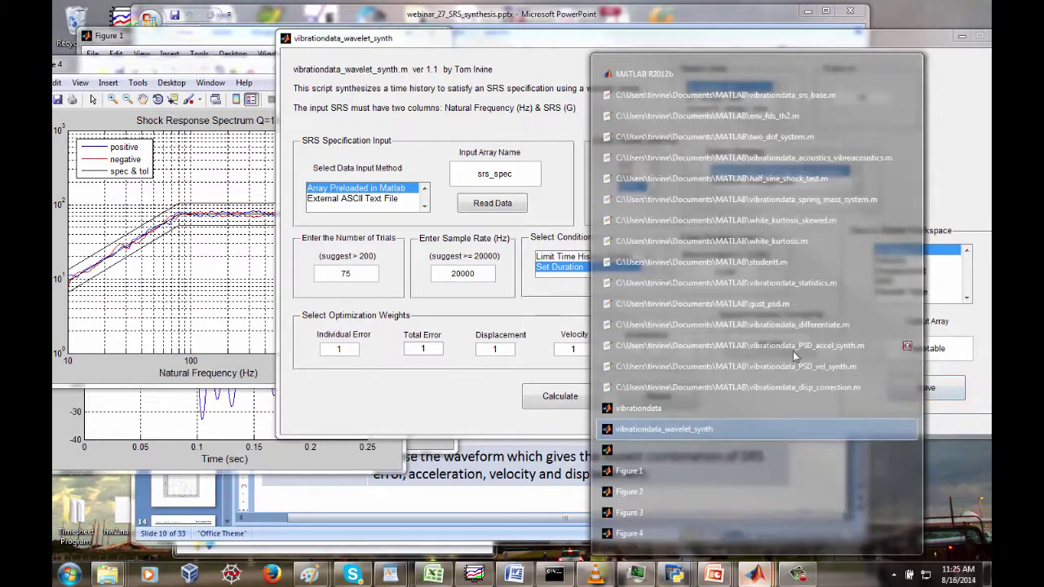
click(718, 498)
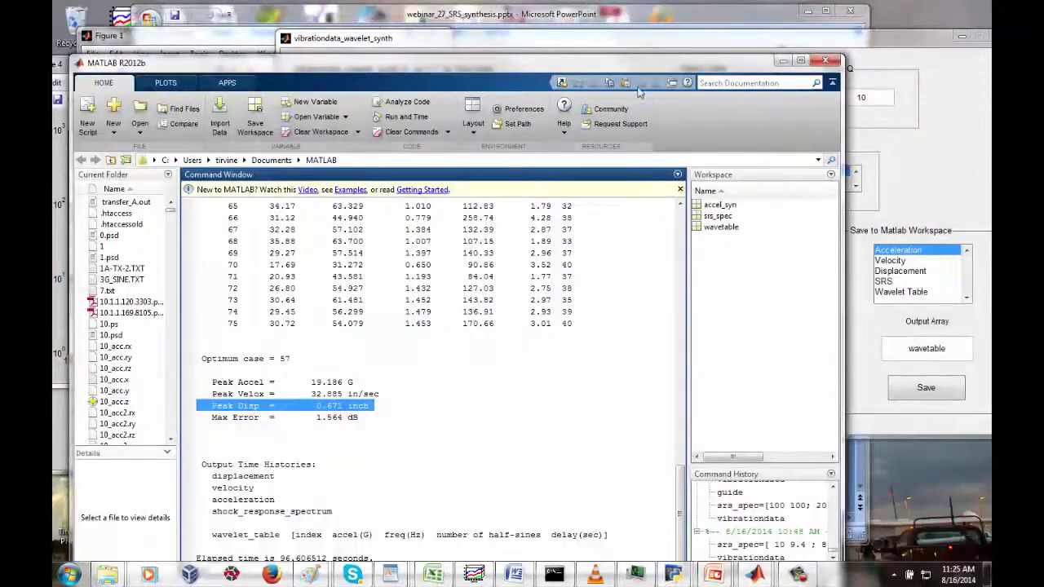
drag(626, 74, 695, 30)
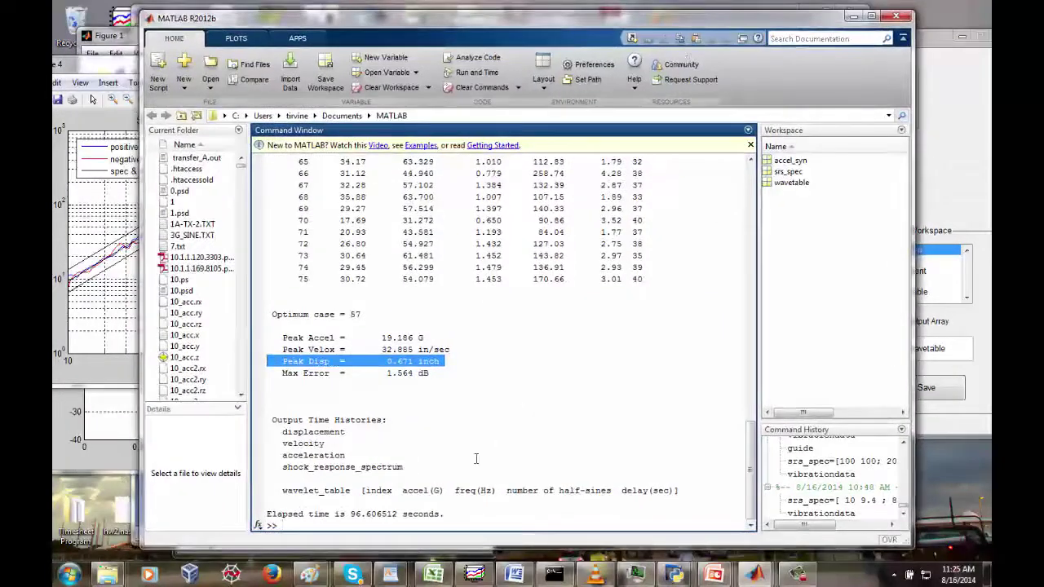
text(wavetable)
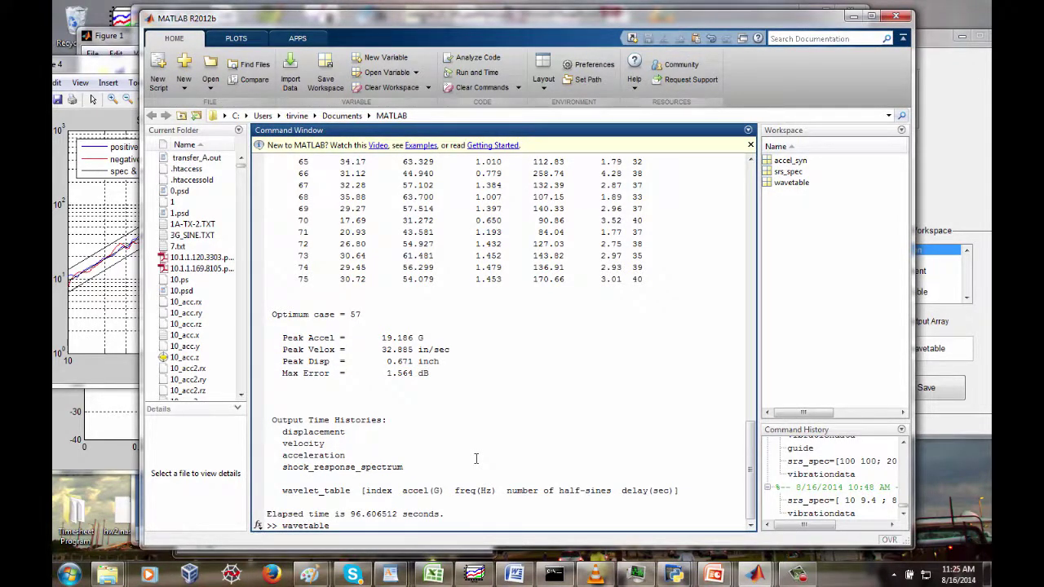
key(Return)
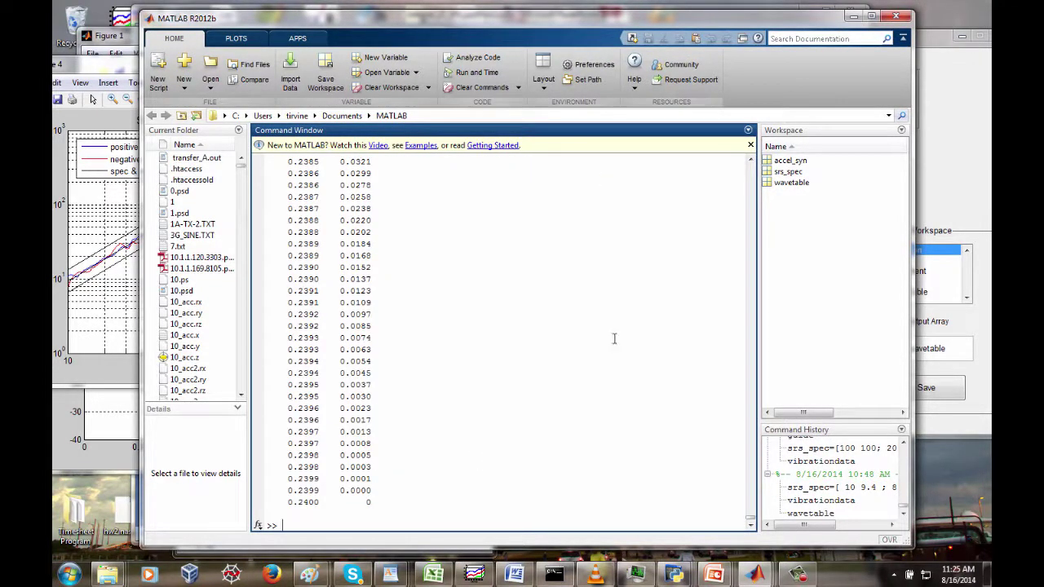
Step: Choose Wavelet Table as the data to export in the wavelet synthesis form and save it to the wavetable array
click(965, 332)
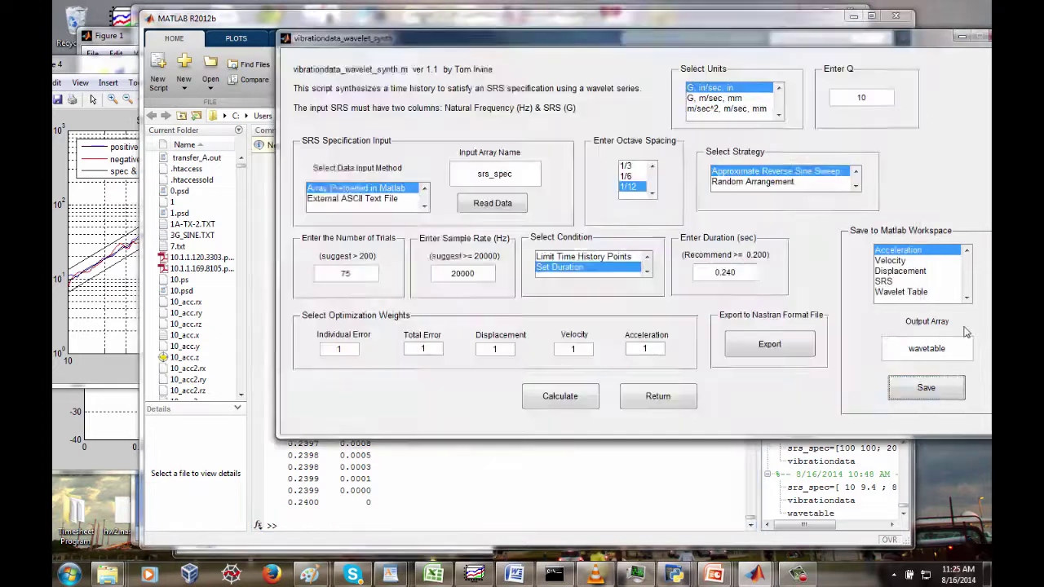
click(904, 293)
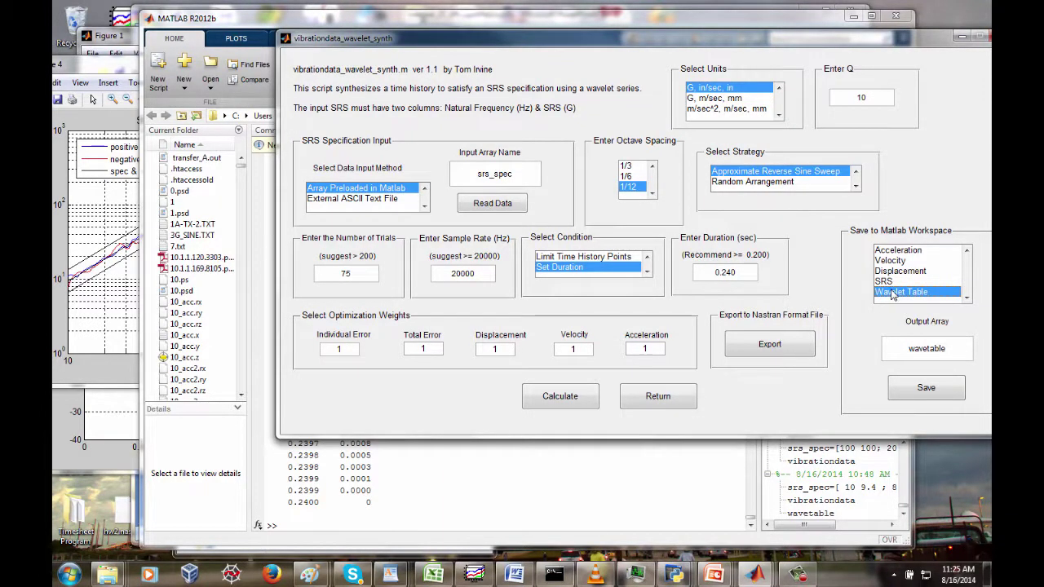
click(924, 393)
click(657, 199)
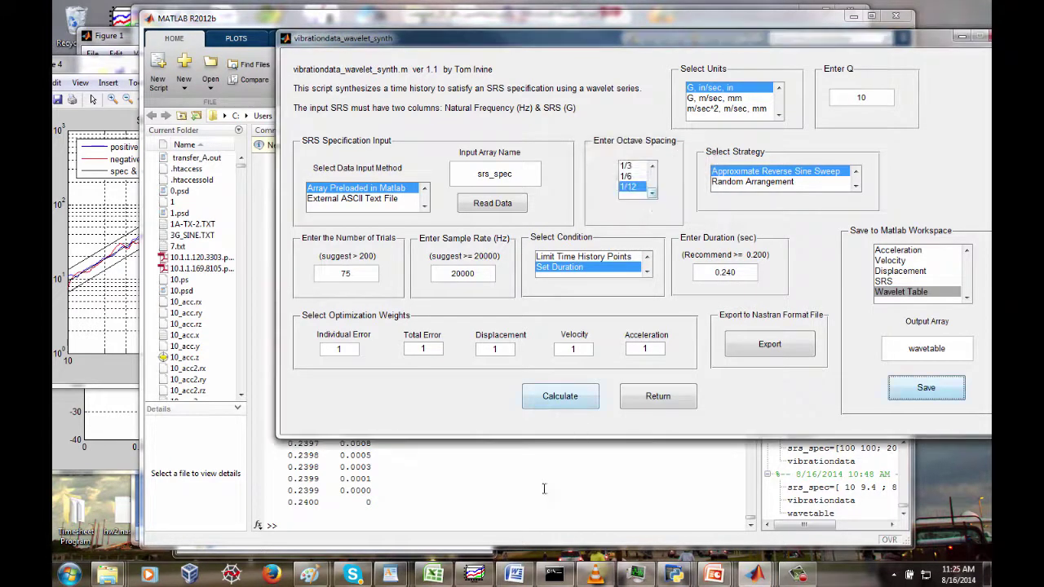
Step: Display the wavetable array again in the Command Window and examine its first rows and the common scale factor
click(552, 461)
text(wavetable)
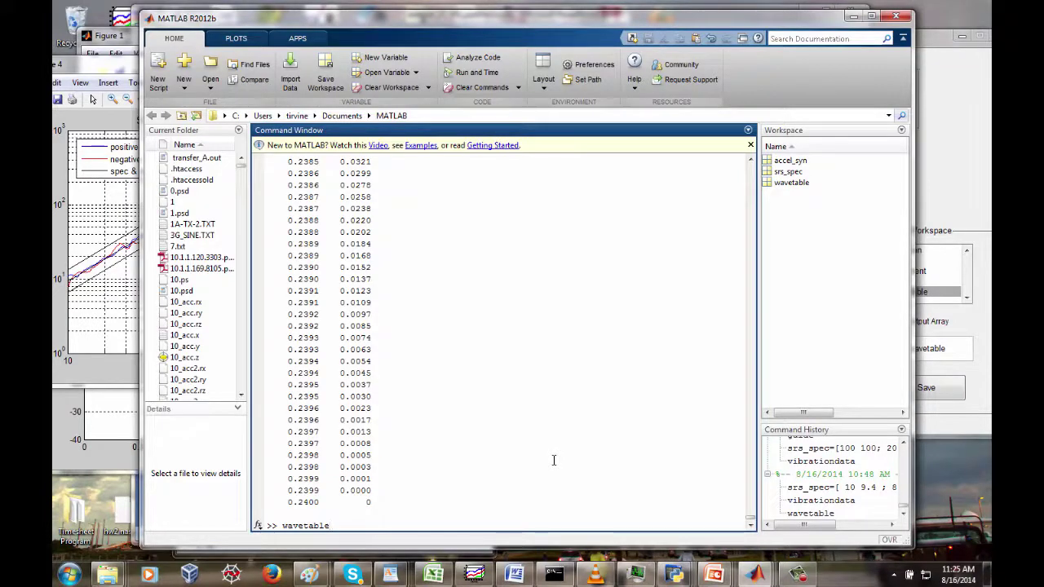
key(Return)
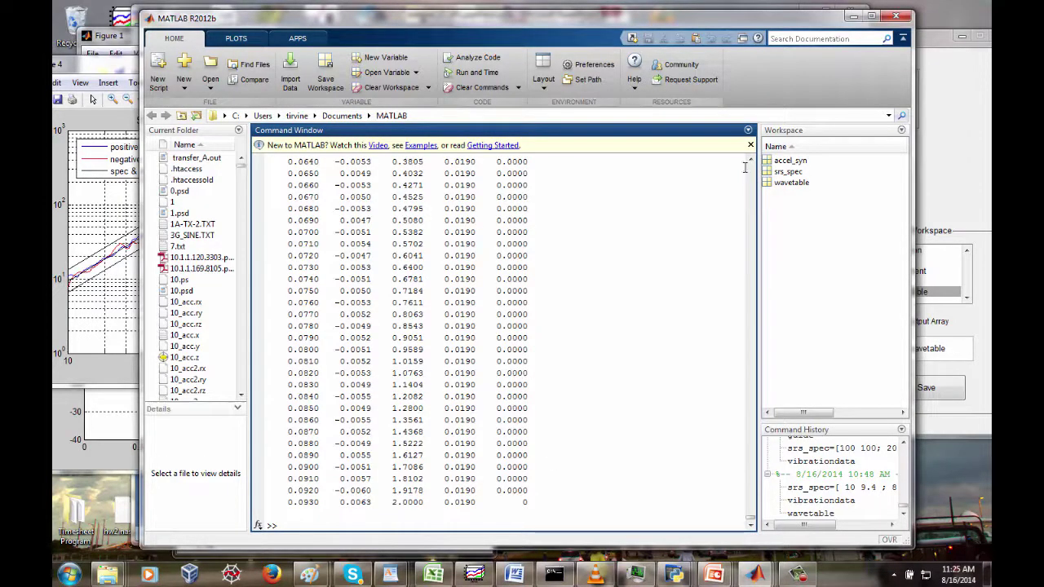
scroll(752, 163, up, 4)
scroll(752, 164, up, 11)
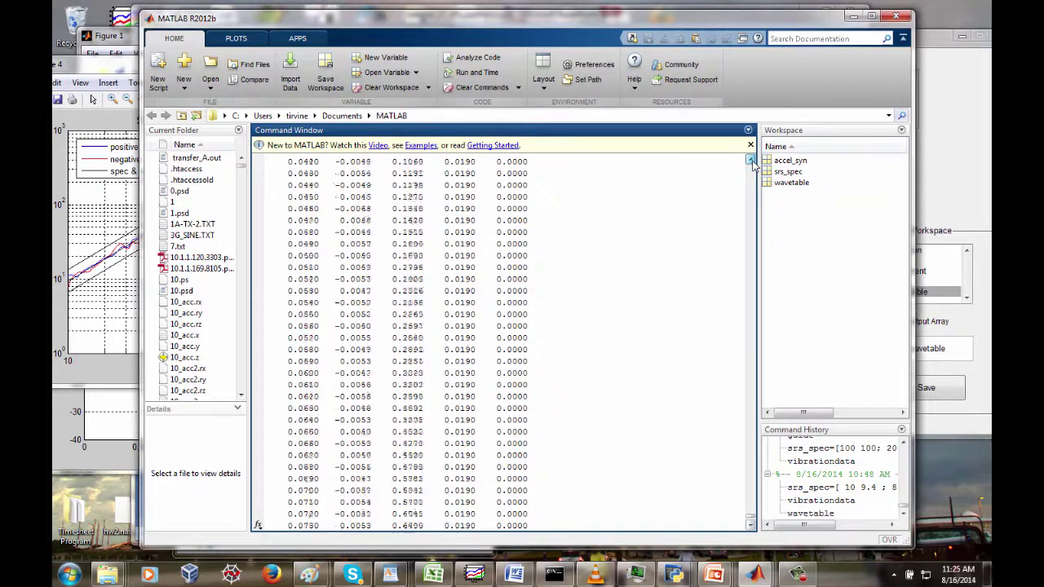
scroll(751, 167, up, 4)
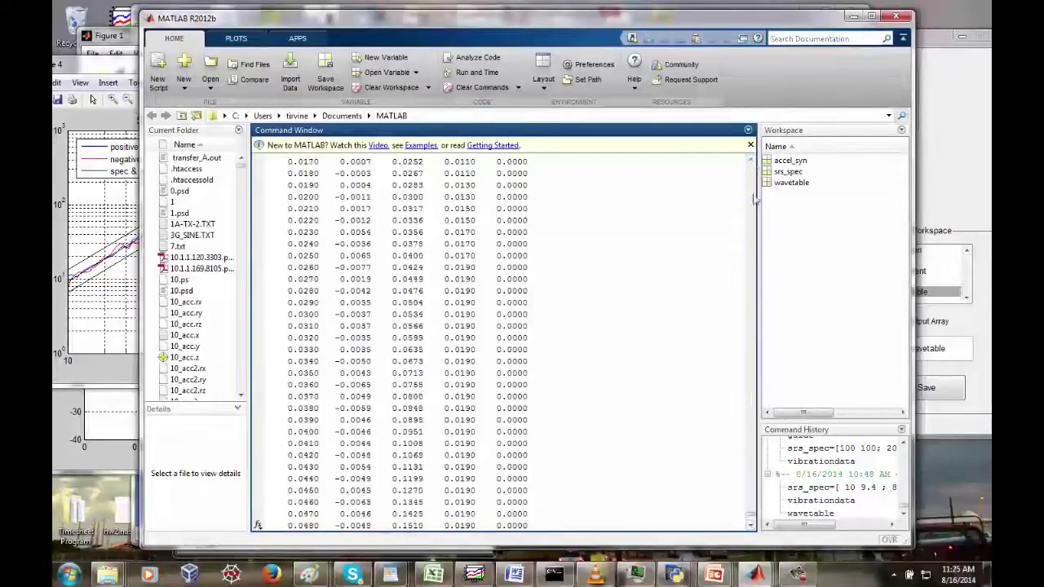
scroll(752, 163, up, 5)
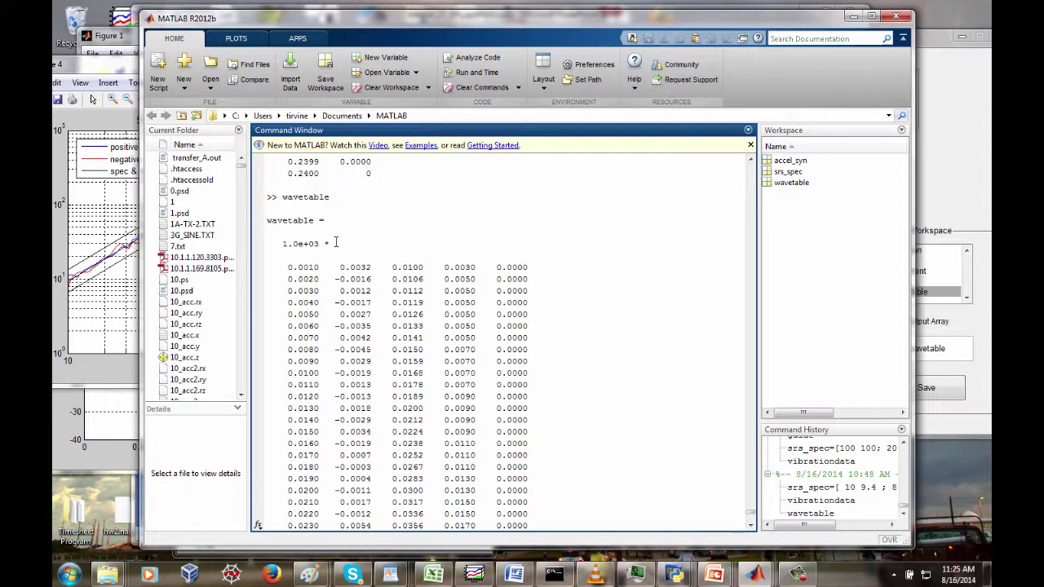
drag(334, 243, 282, 243)
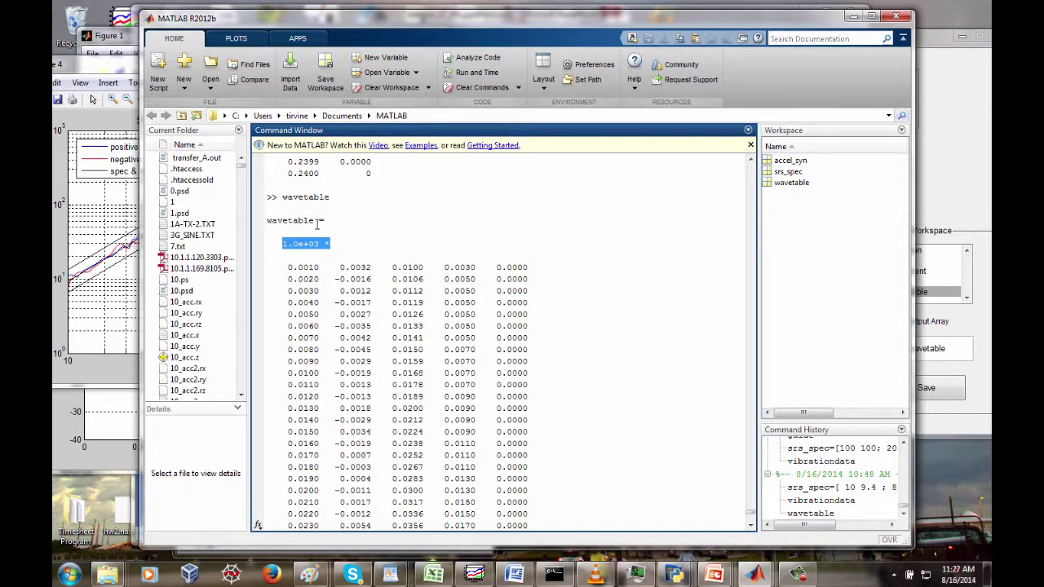
Step: Display only the first row of the array with wavetable(1,:)
drag(319, 221, 261, 222)
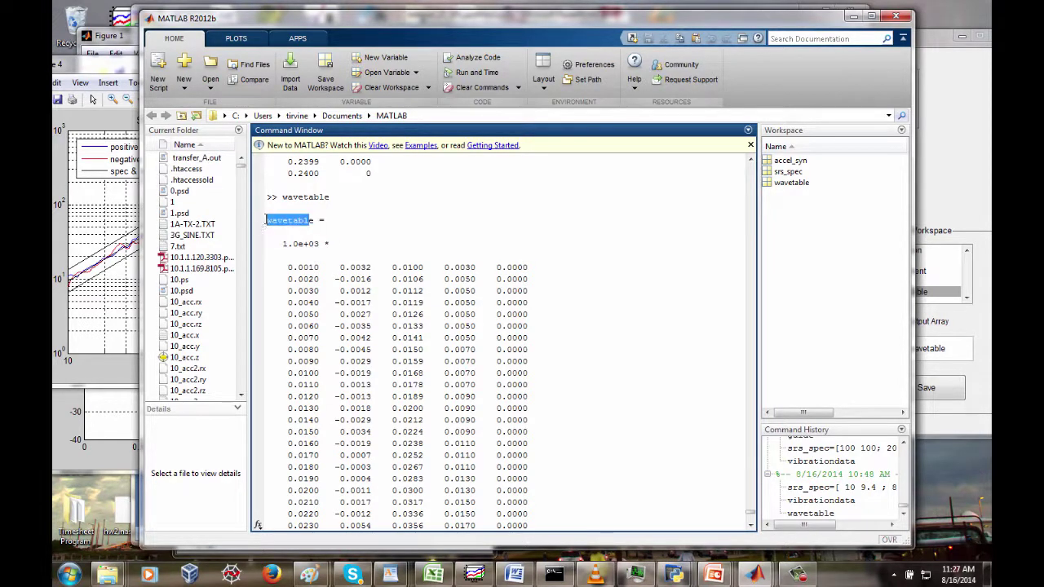
drag(288, 219, 268, 218)
key(ctrl+c)
drag(753, 519, 754, 523)
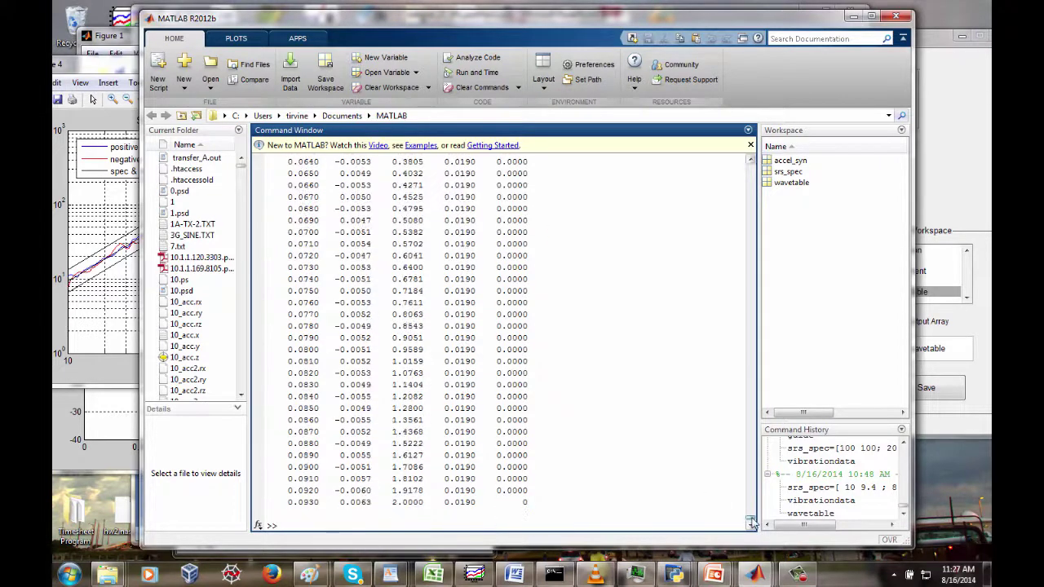
key(ctrl+v)
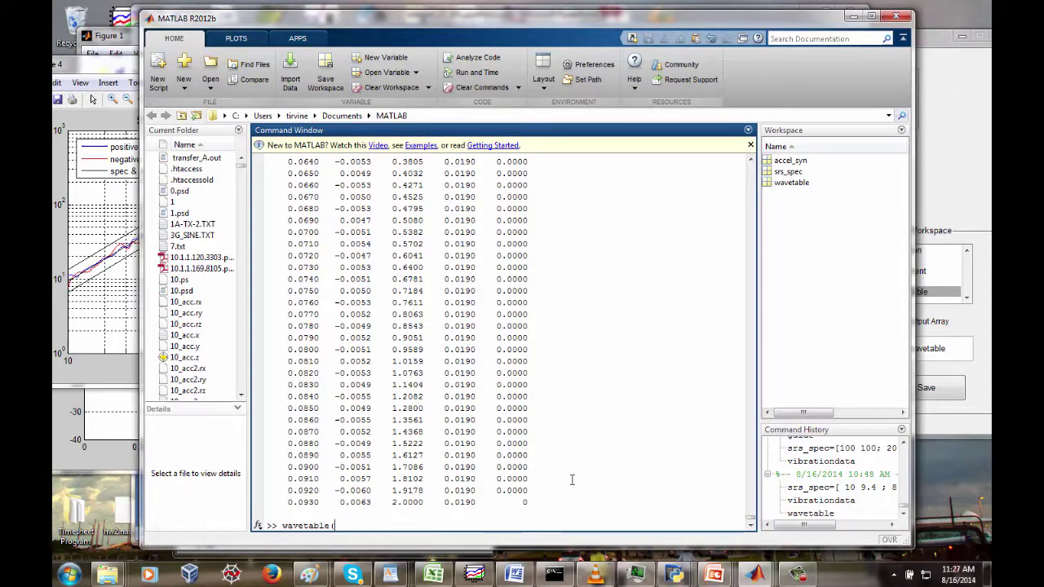
text((1,:))
key(Return)
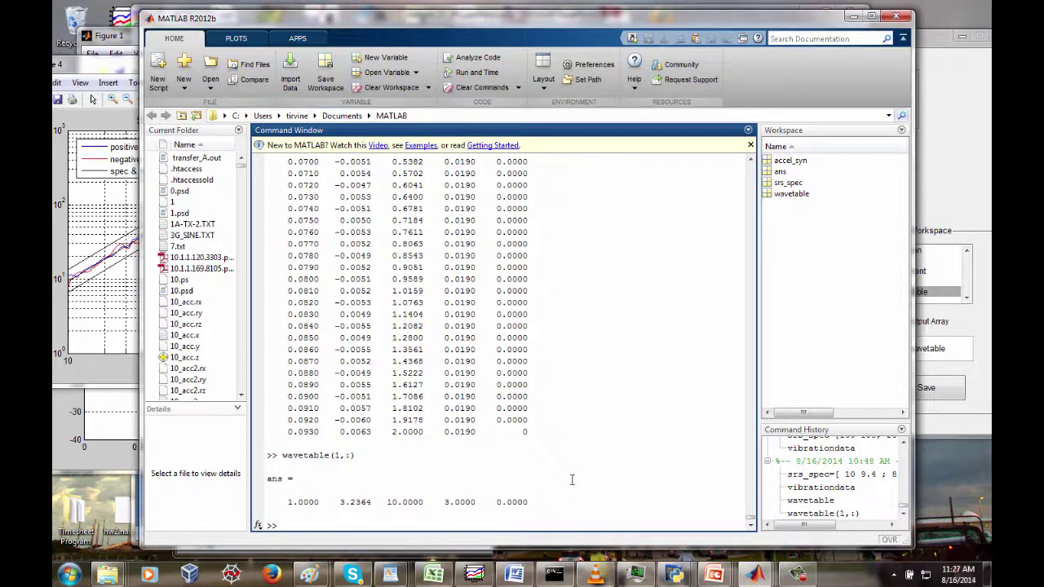
Step: Display the first ten rows of the array with wavetable(1:10,:)
key(Up)
key(Left)
key(Left)
key(Left)
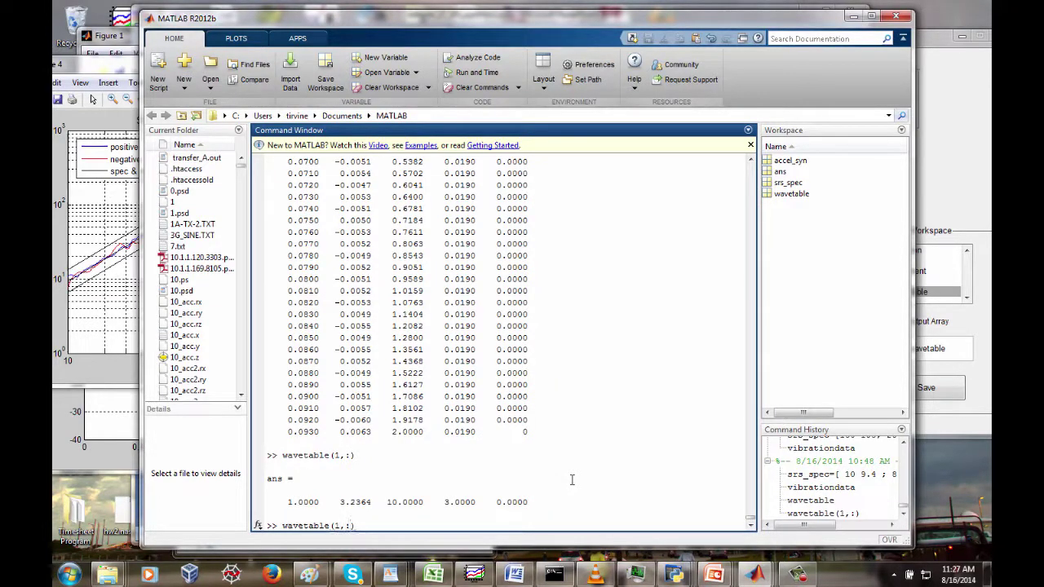
text(:10)
key(Return)
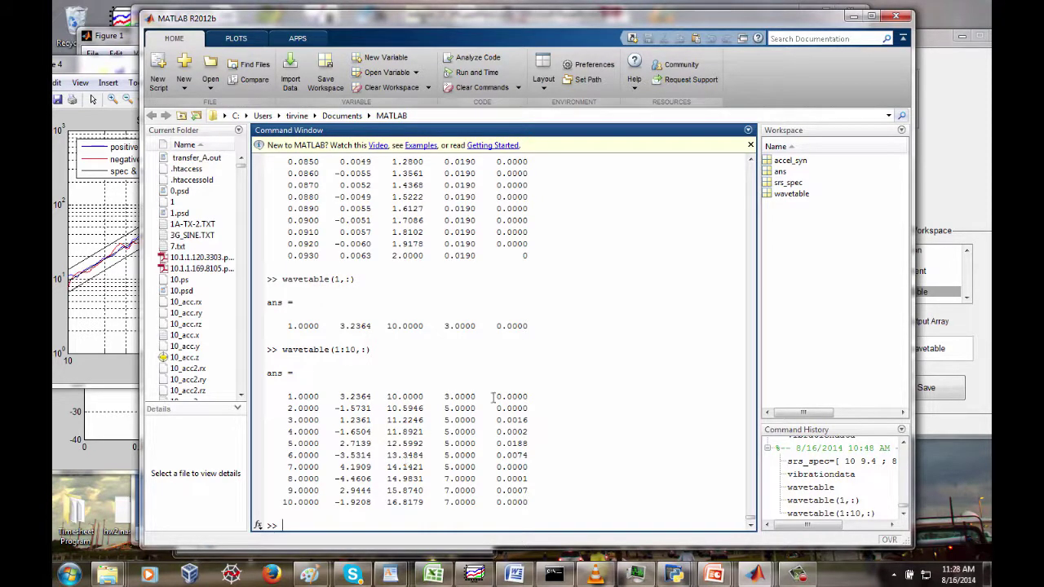
Step: Display the first thirteen rows of the array with wavetable(1:13,:)
key(Up)
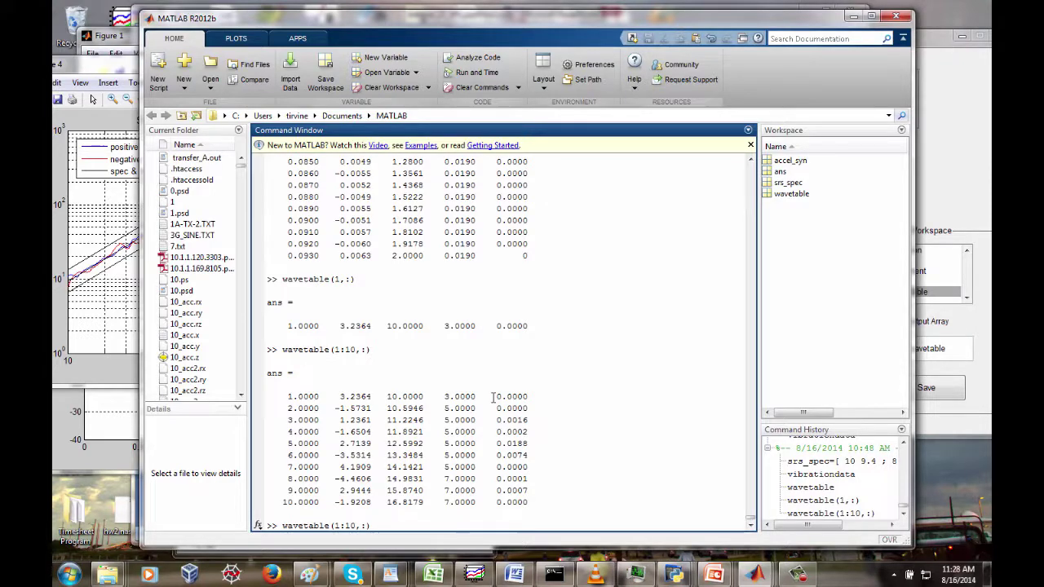
key(BackSpace)
text(2)
key(Return)
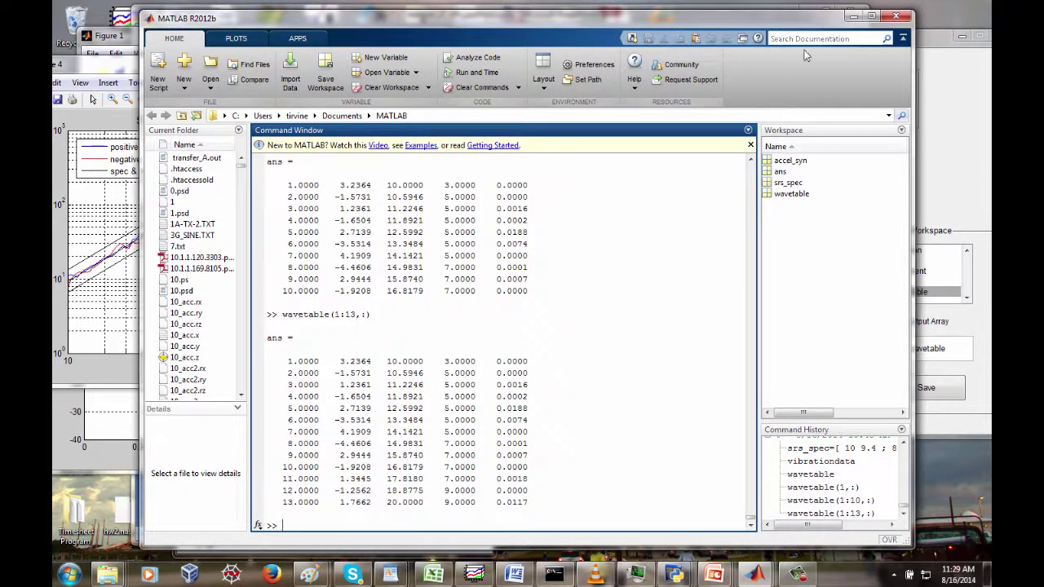
Step: Minimize the main MATLAB window and review the synthesized velocity and acceleration time history plots
click(853, 18)
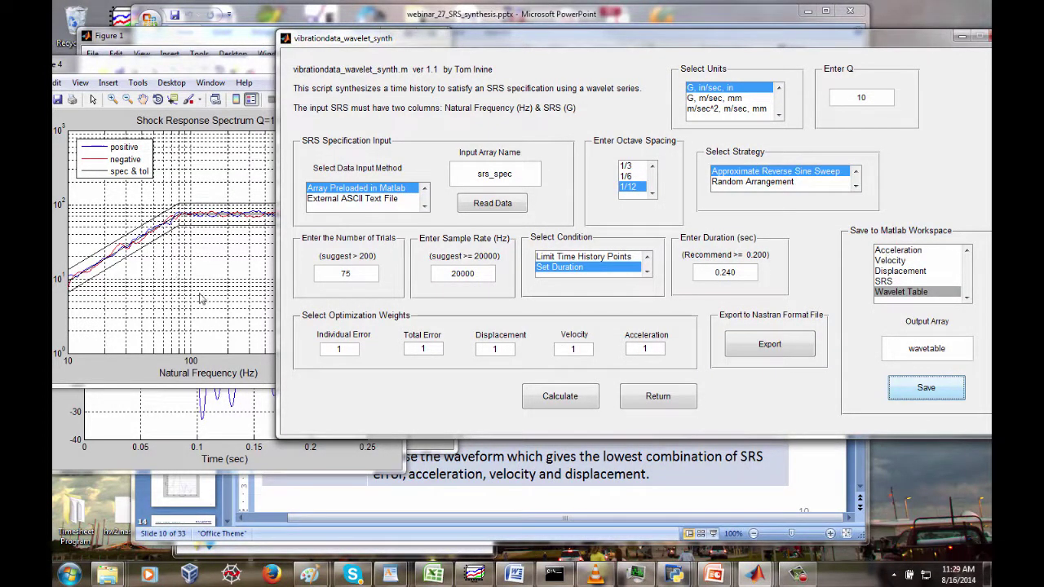
click(87, 425)
click(387, 147)
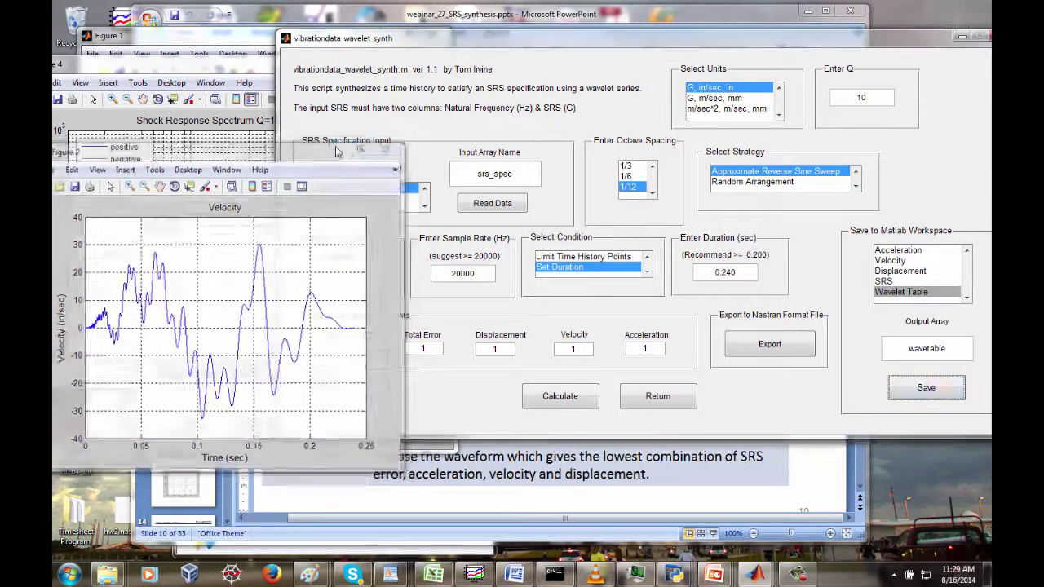
click(217, 204)
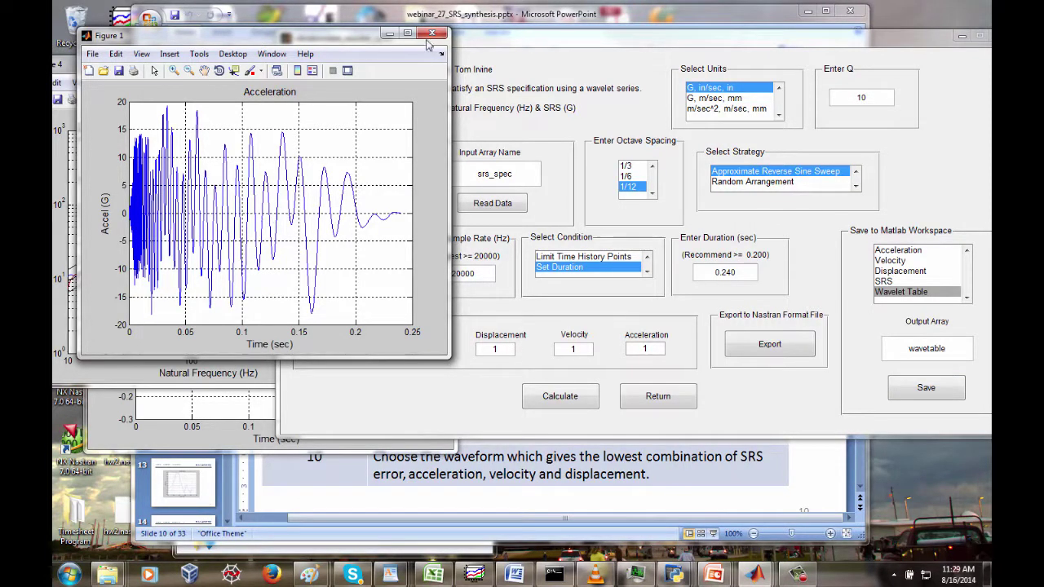
Step: Minimize the acceleration plot, start the slide show in PowerPoint from slide 10 and advance to the Wavelet, Synthesized Acceleration slide
click(388, 35)
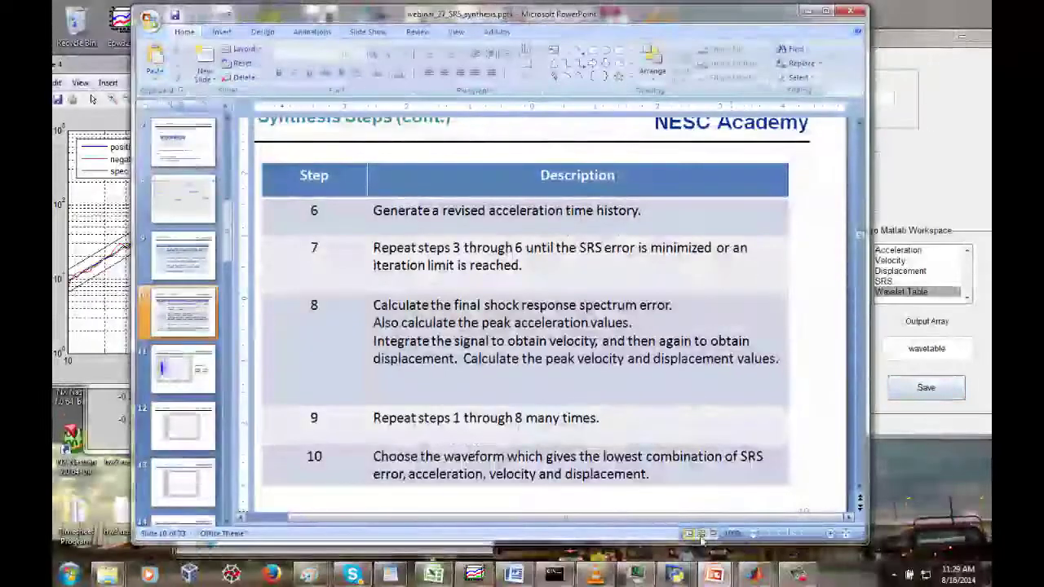
click(713, 535)
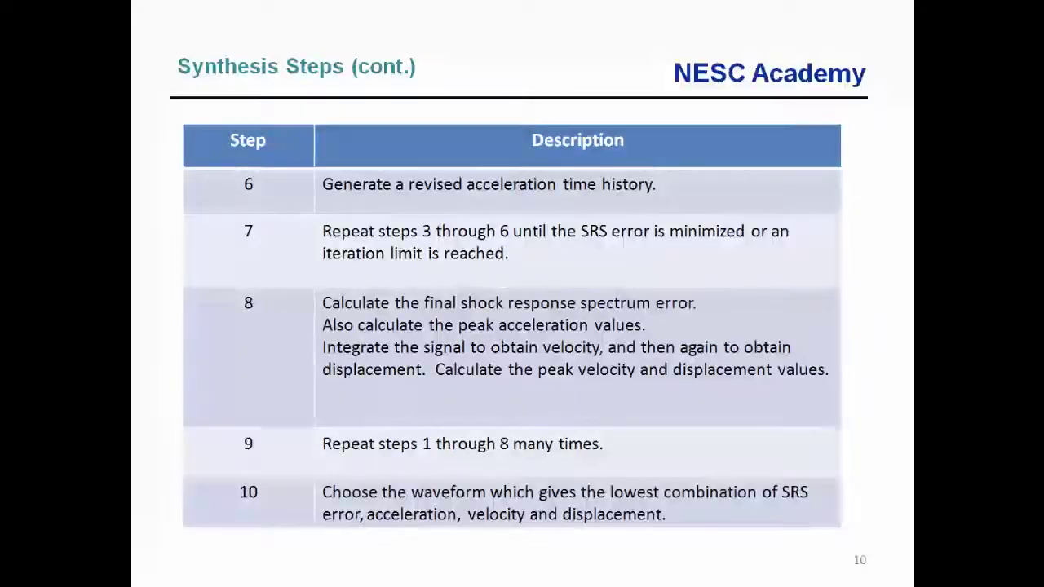
click(989, 381)
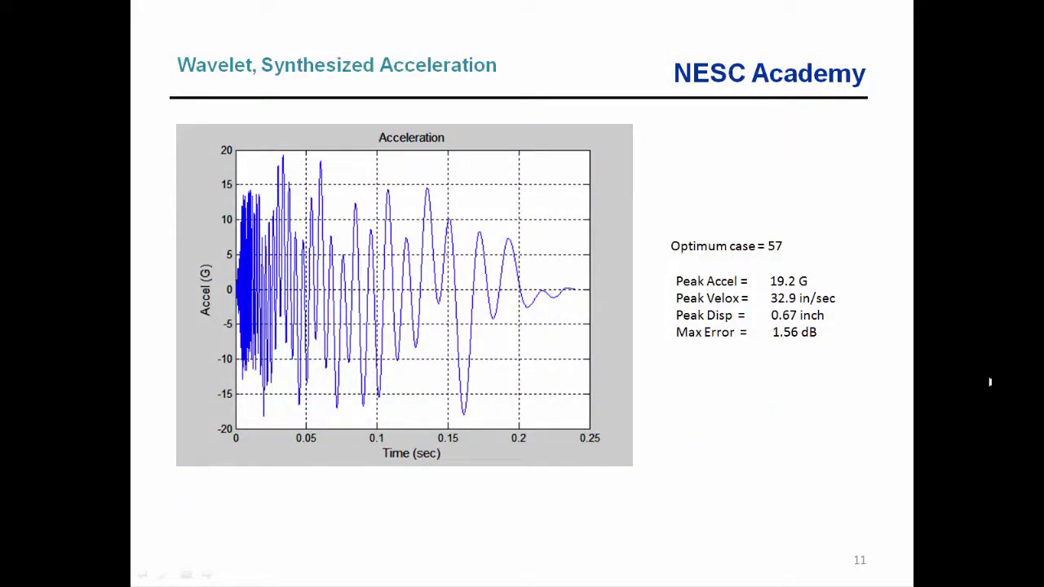
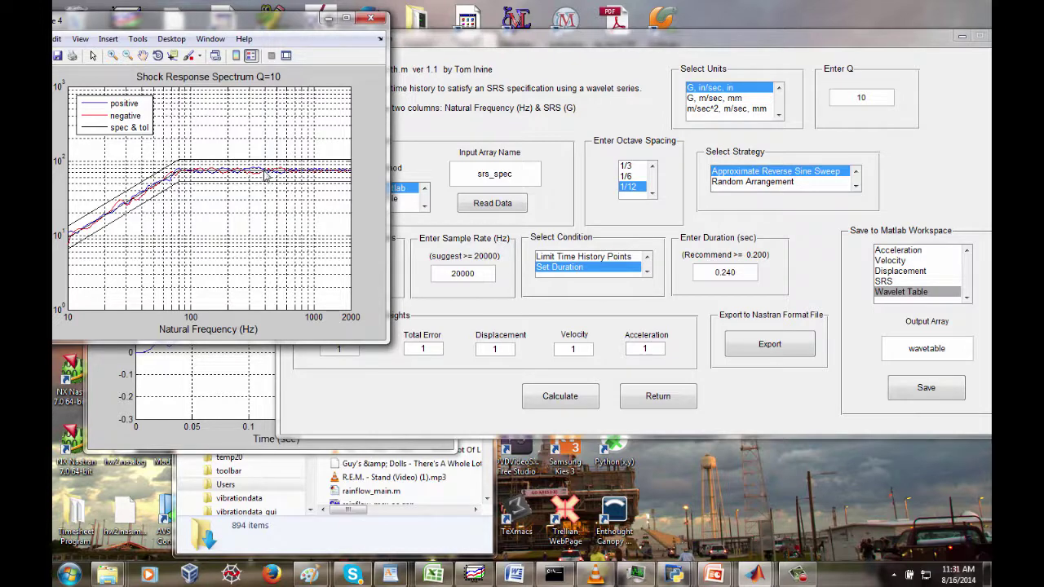
Step: Bring the wavelet synthesis form back to the front and leave it, clearing the form from the desktop
click(561, 205)
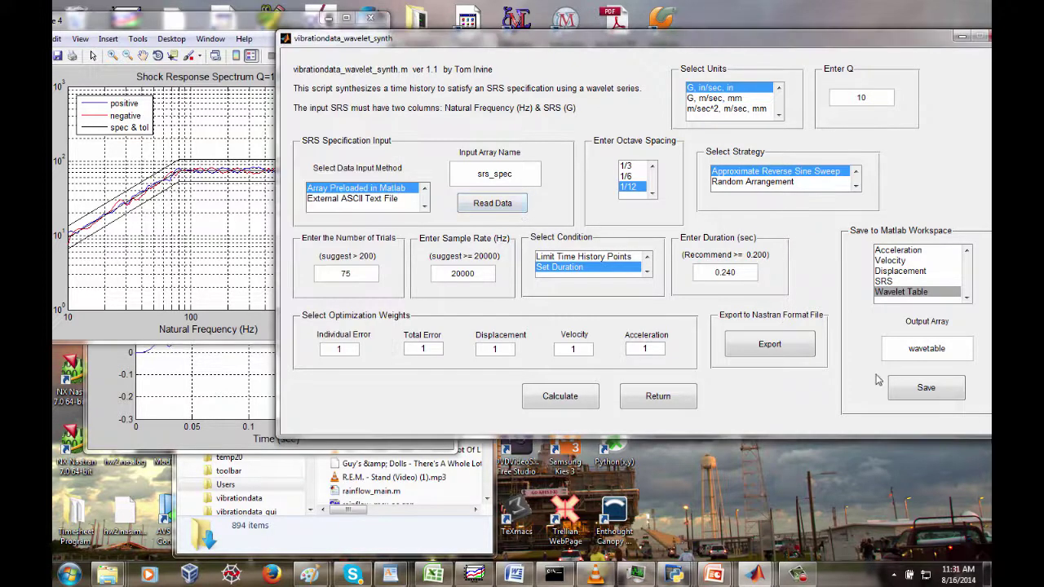
click(668, 398)
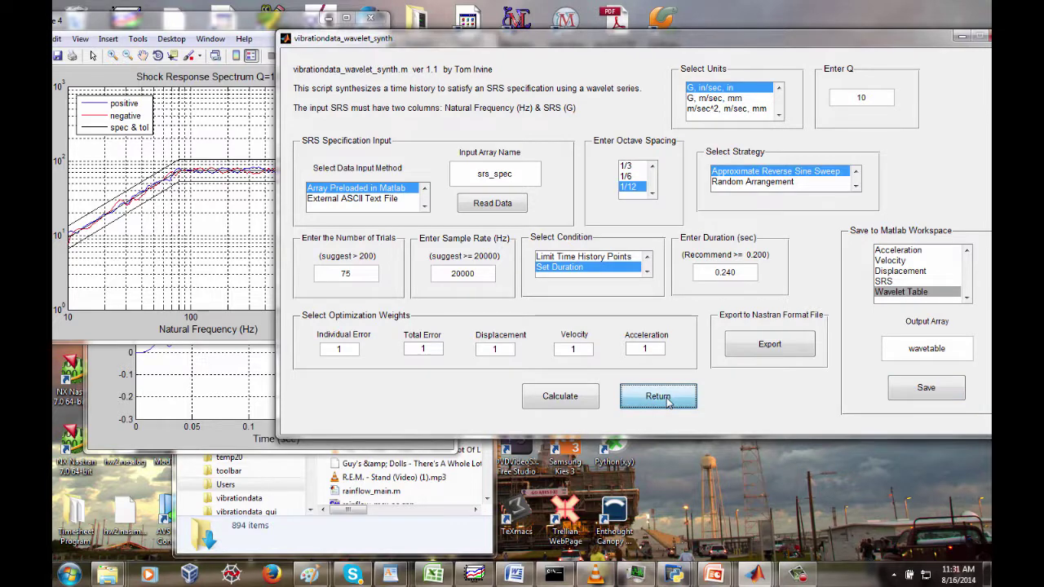
click(689, 188)
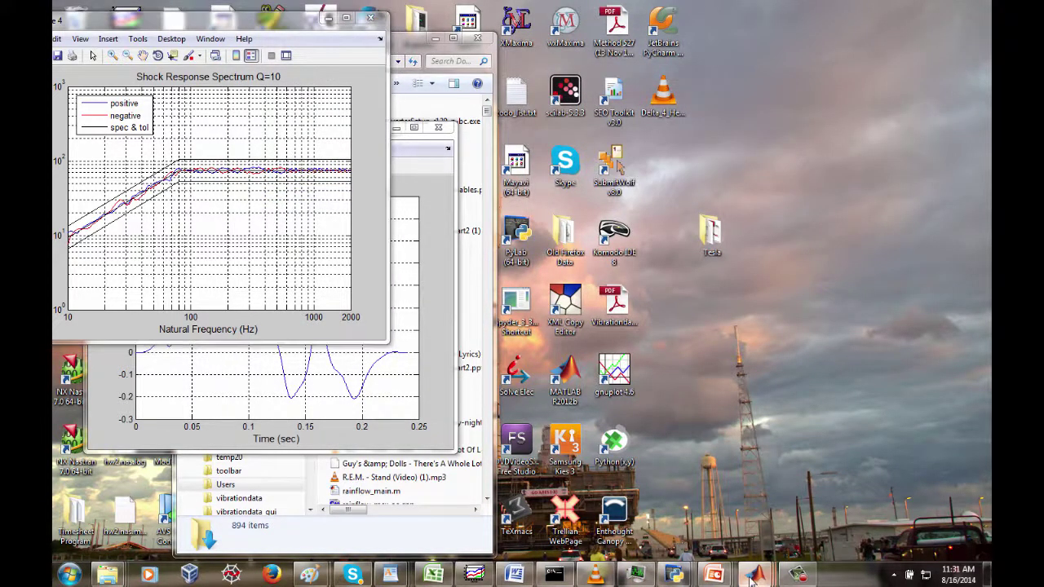
Step: Switch to the main MATLAB window, move it clear of the SRS plot and run vibrationdata in the Command Window
click(757, 576)
click(627, 121)
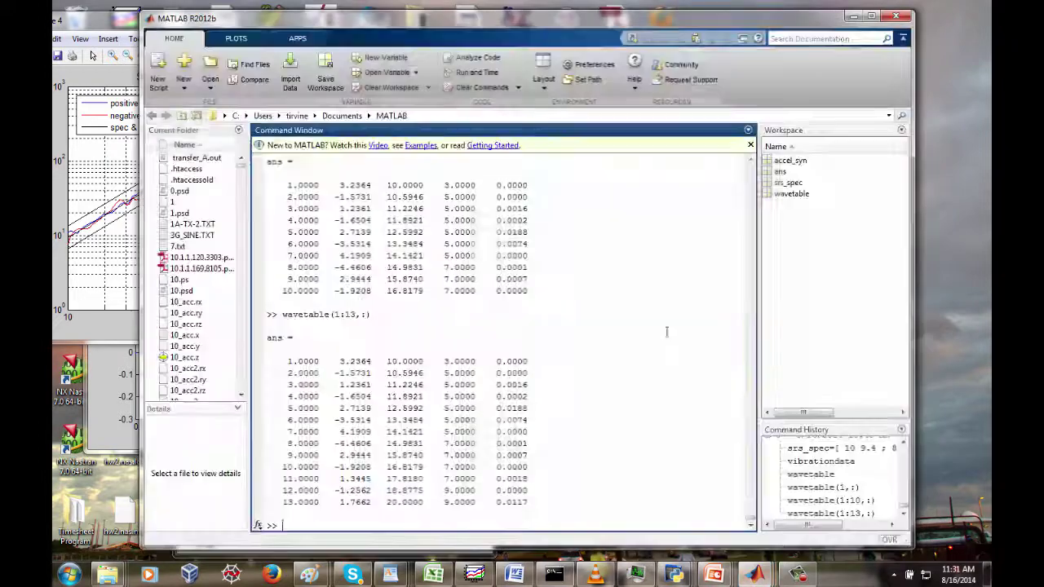
drag(489, 23, 589, 23)
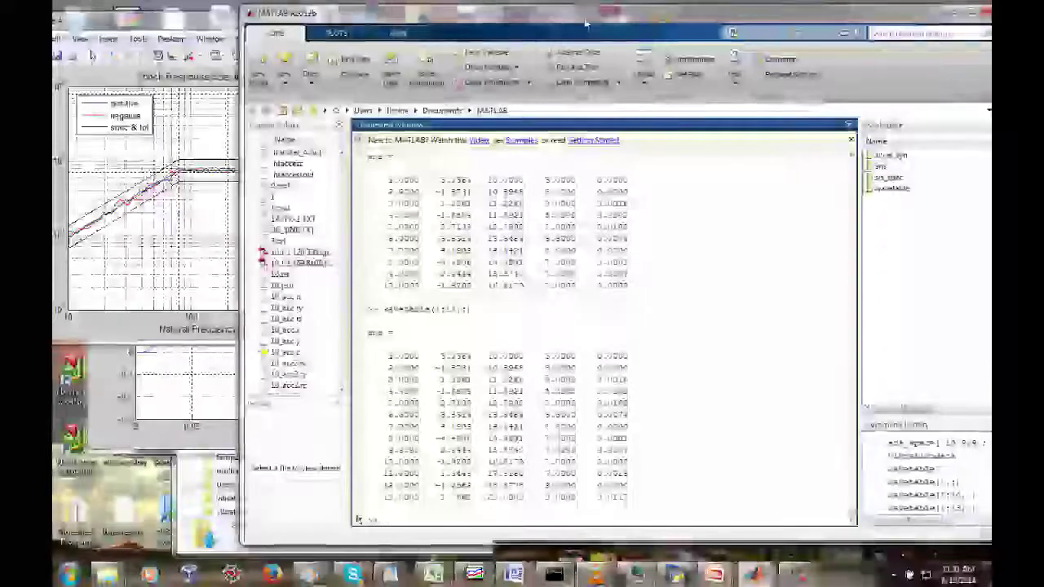
text(vibrationdata)
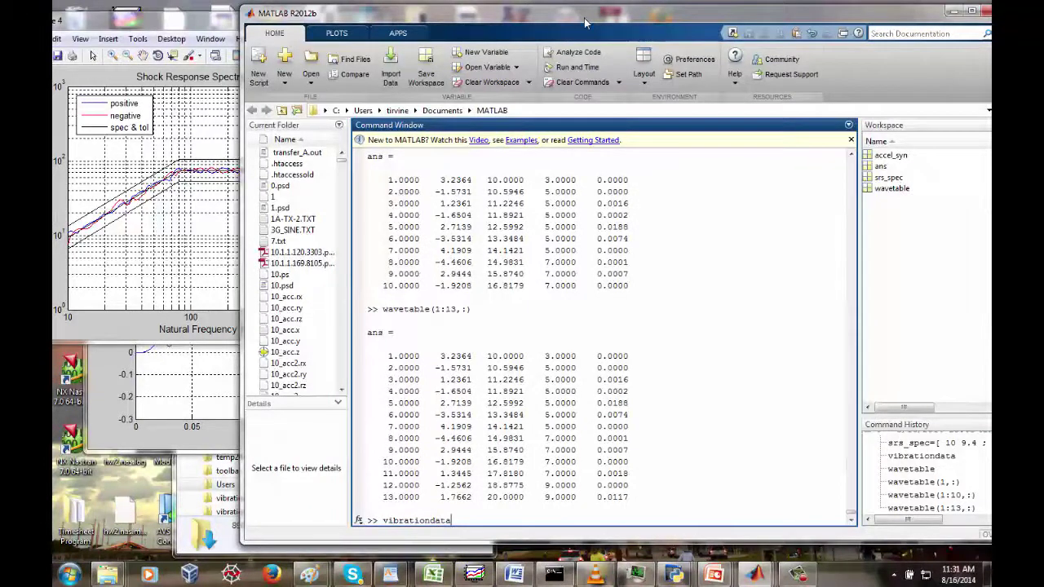
key(Return)
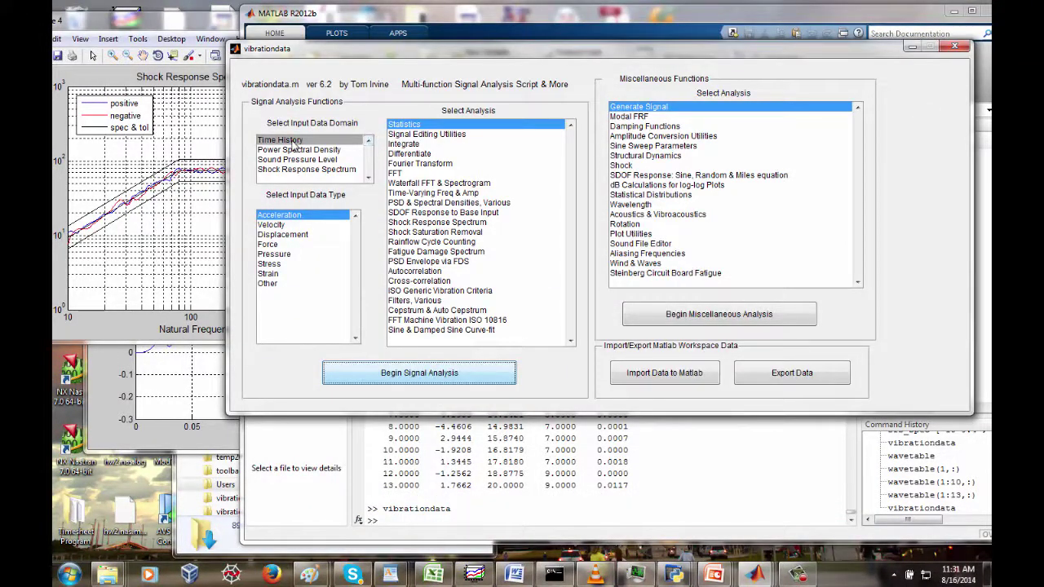
Step: Start the SDOF Response to Base Input analysis for an acceleration time history and reposition its form
click(422, 213)
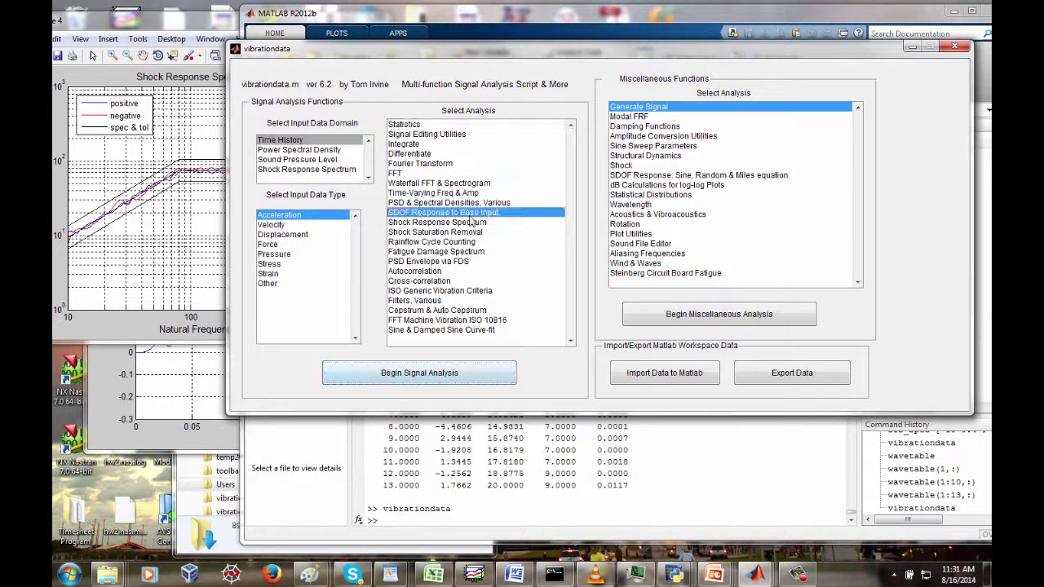
click(427, 373)
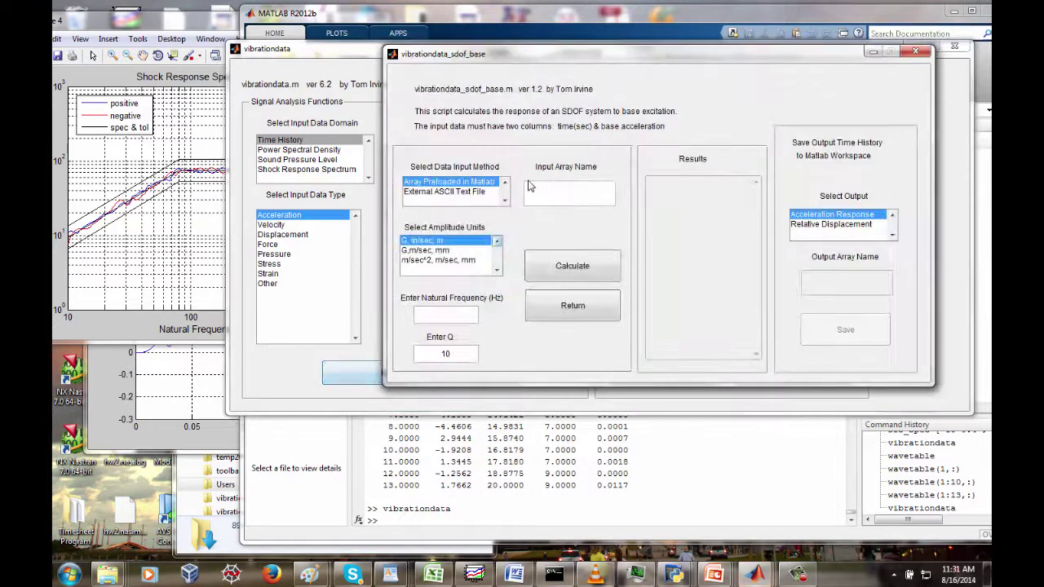
drag(526, 53, 463, 43)
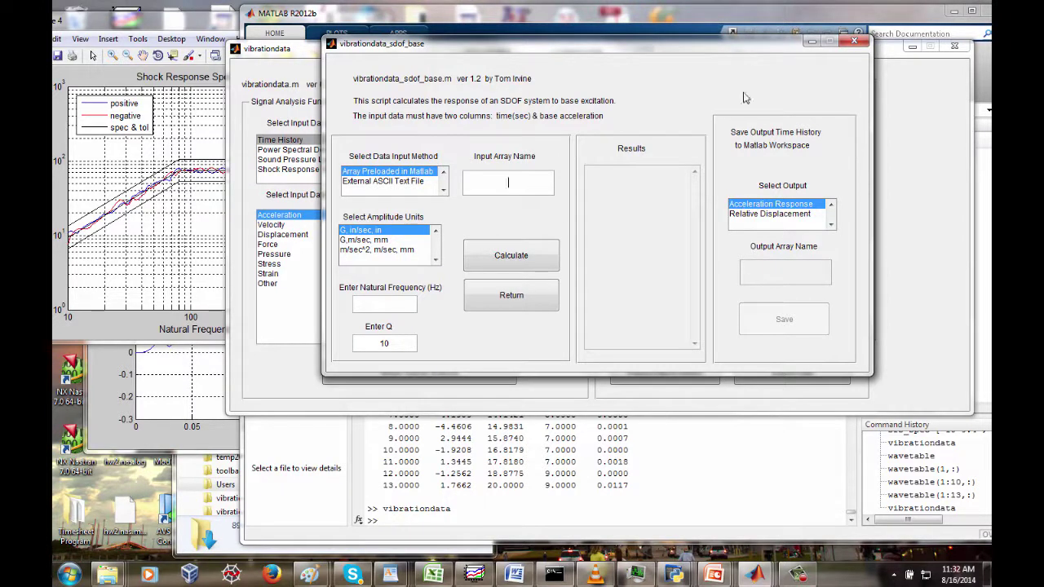
Step: Calculate the SDOF response using accel_syn as the input array and a natural frequency of 400 Hz
text(ccel)
text(_syn)
text(400)
click(521, 258)
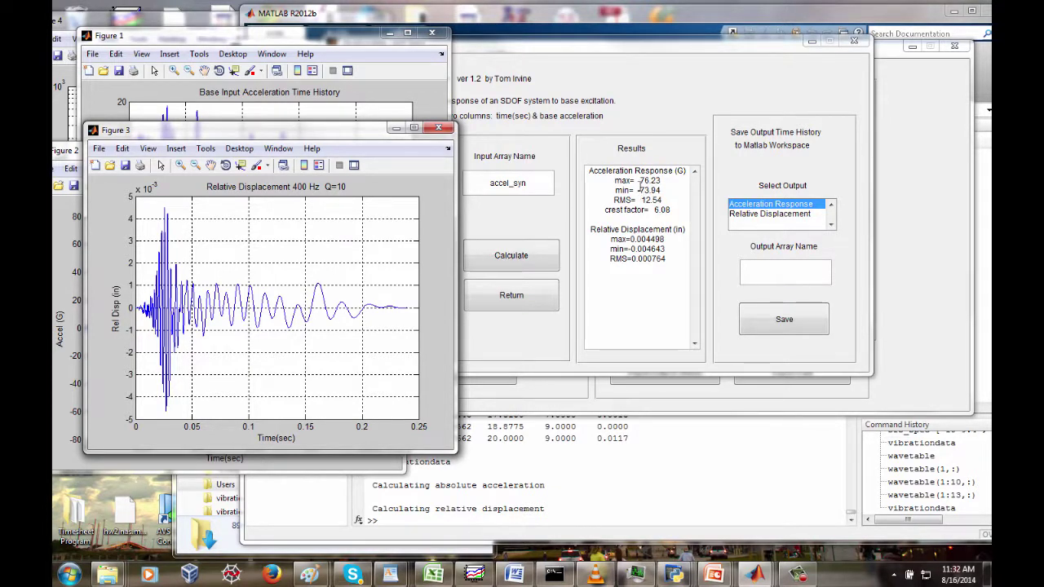
Step: Spread out the SDOF form and the result figures, and examine the base input acceleration time history
click(534, 55)
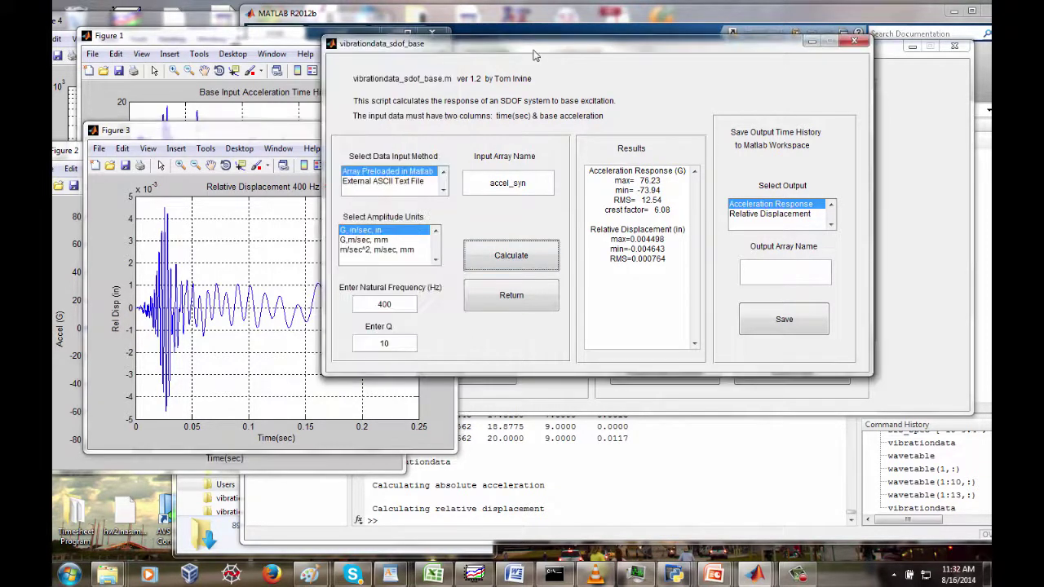
drag(534, 55, 754, 58)
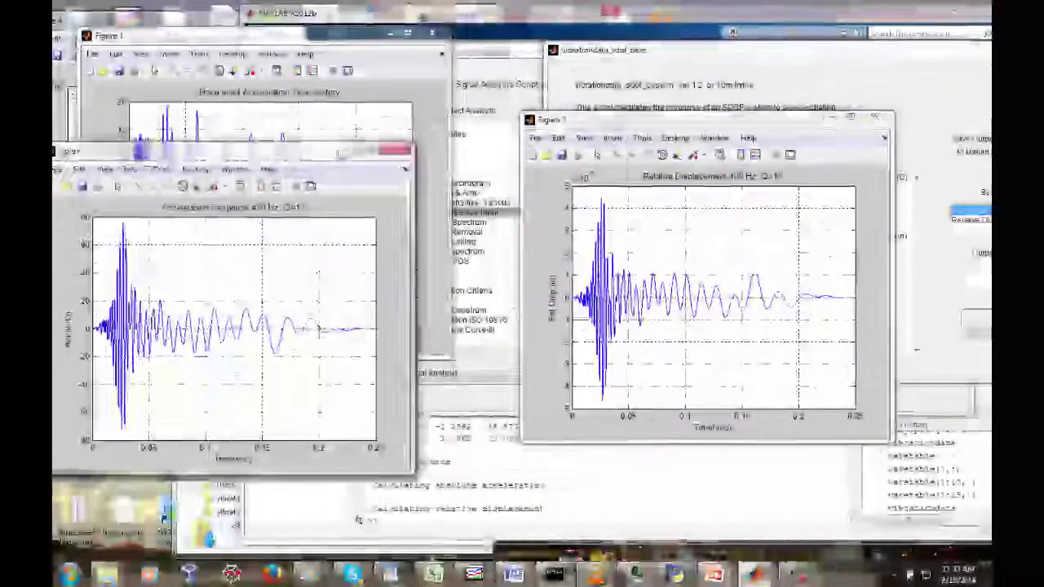
drag(73, 142, 321, 96)
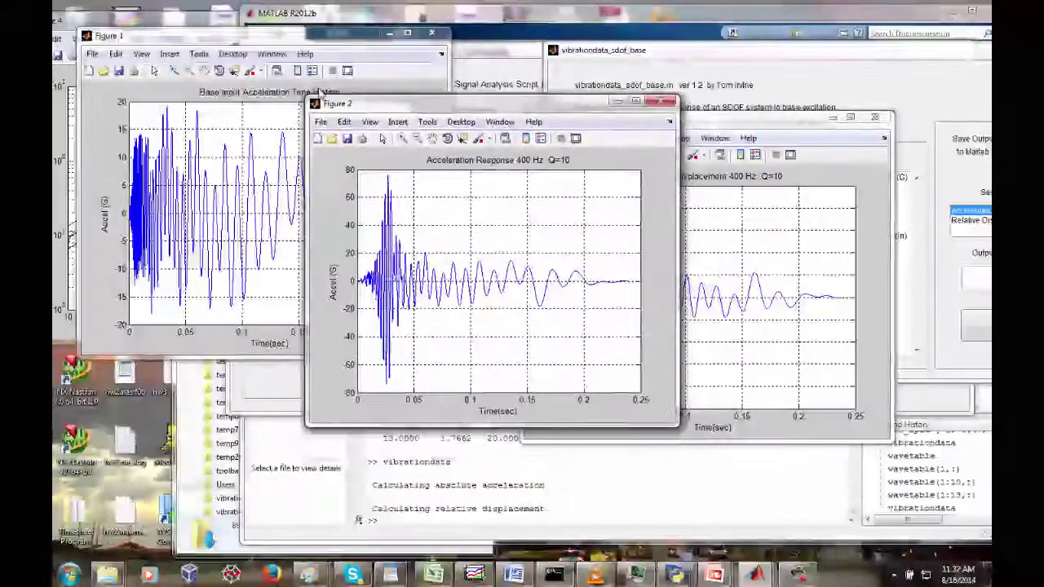
click(272, 54)
click(269, 40)
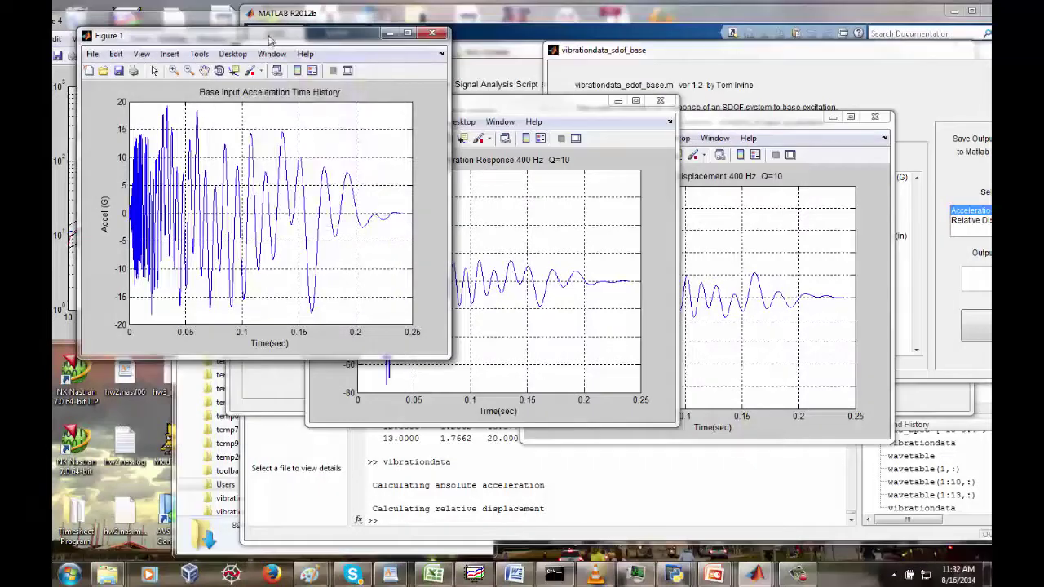
drag(269, 40, 259, 53)
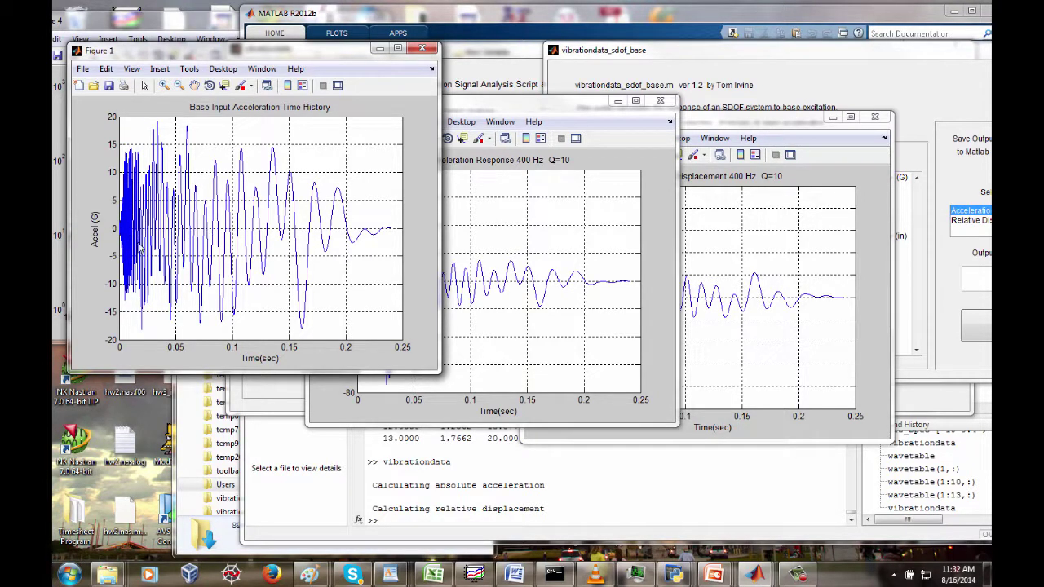
Step: Compare the 400 Hz acceleration response plot with the base input and relative displacement plots by arranging the figures side by side
click(483, 109)
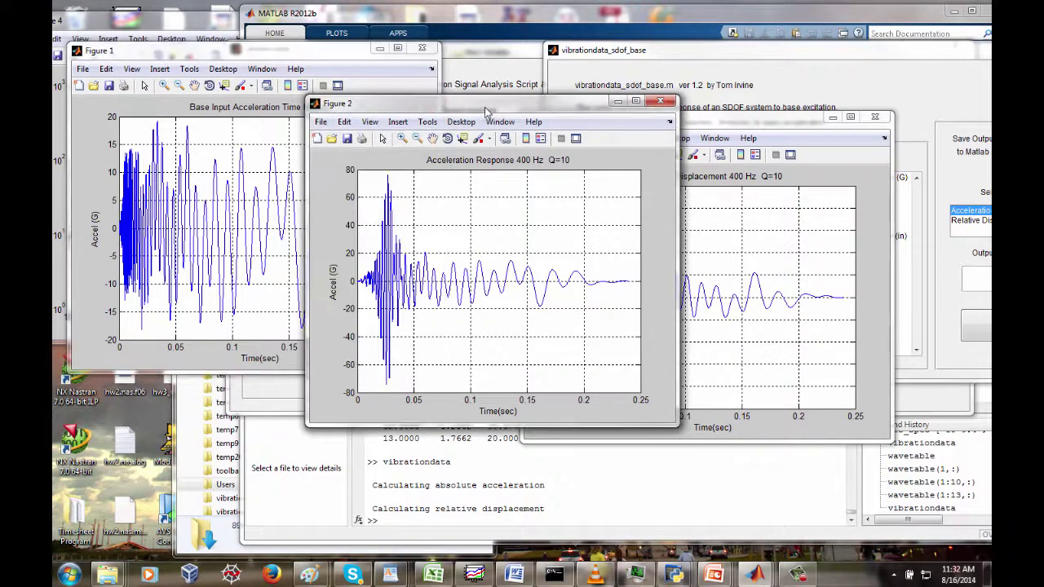
drag(486, 111, 326, 70)
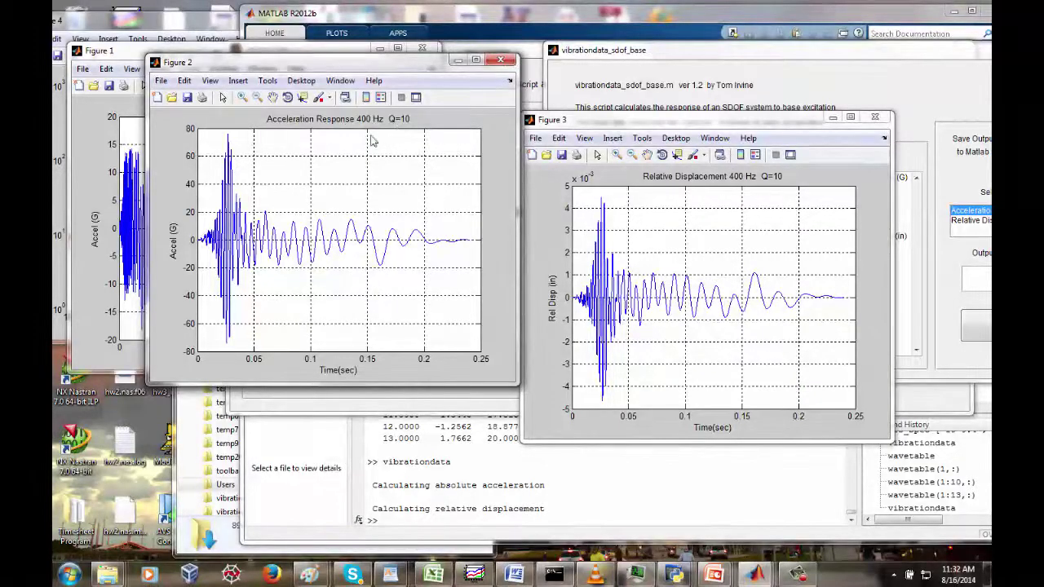
drag(231, 67, 379, 59)
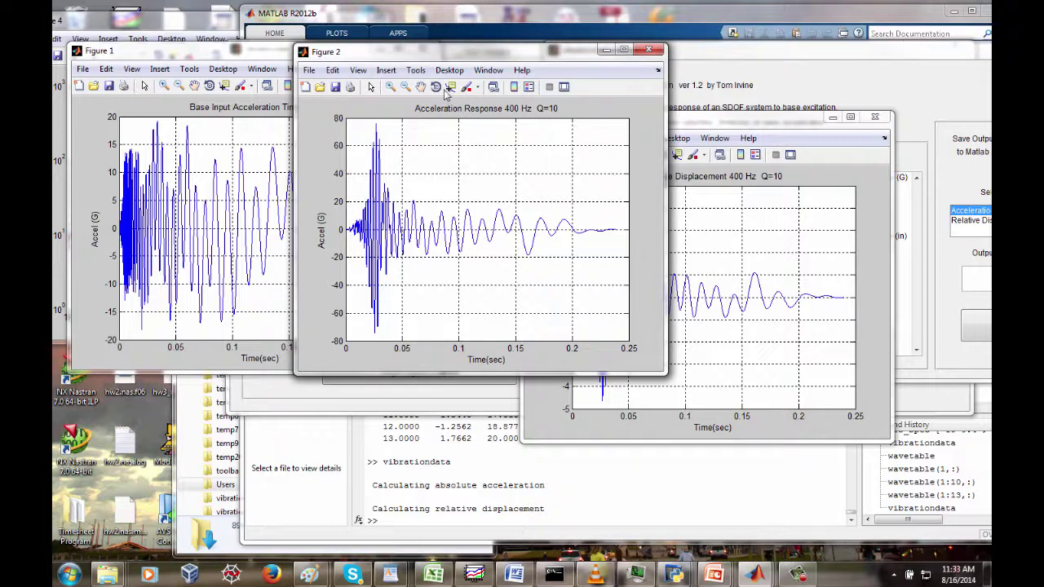
drag(389, 59, 274, 42)
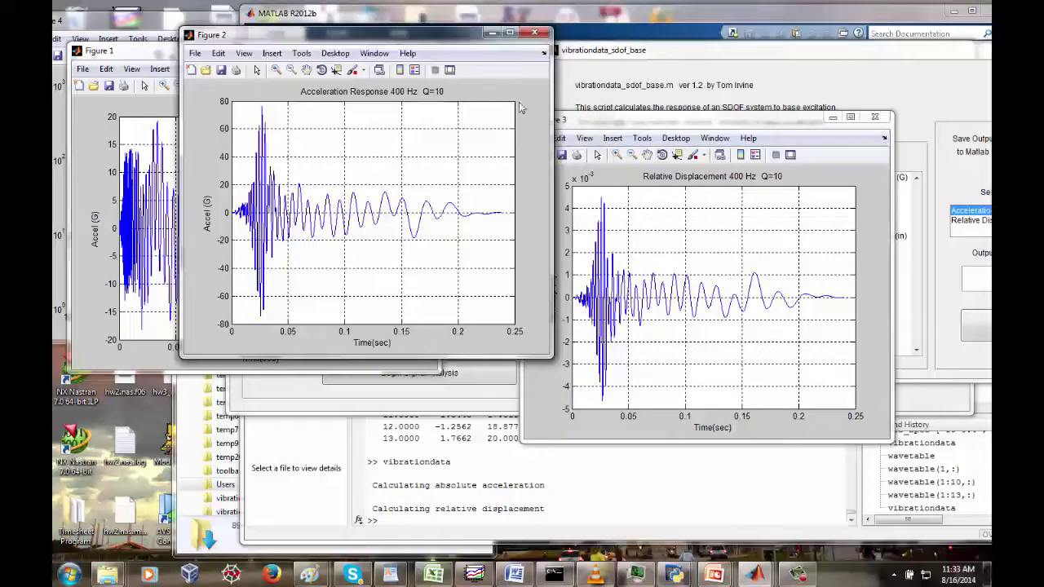
drag(596, 124, 592, 49)
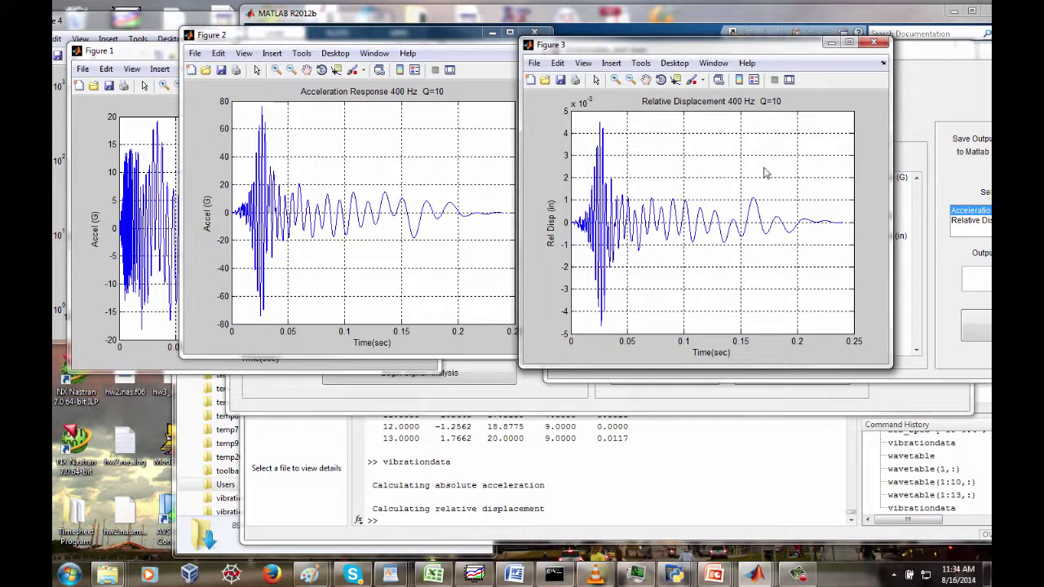
Step: Close the relative displacement, acceleration response and base input figures
click(873, 42)
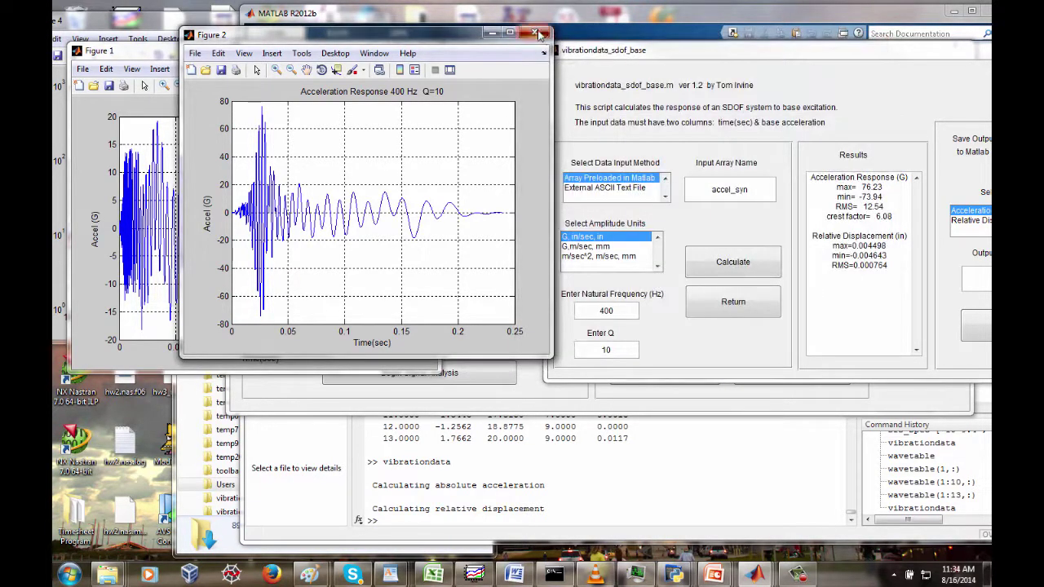
click(539, 34)
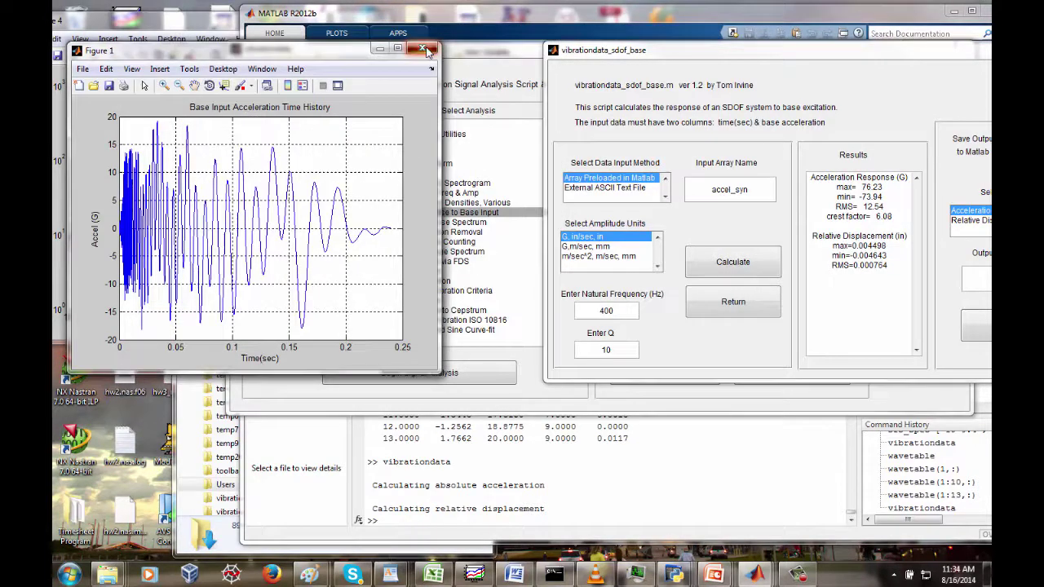
click(429, 51)
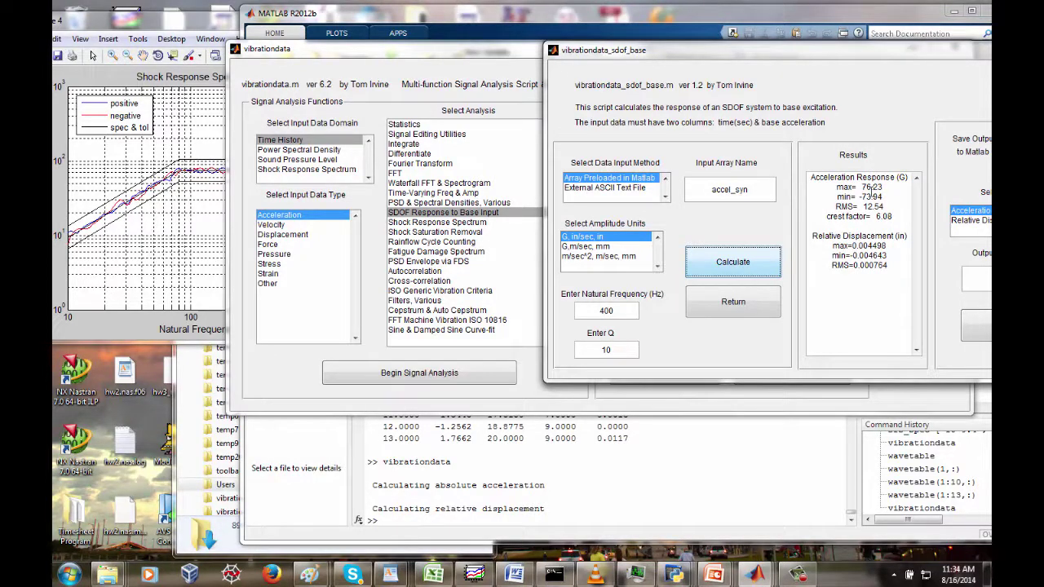
Step: Bring the Shock Response Spectrum figure fully into view and compare it at 400 Hz with the calculated peak acceleration response
click(208, 200)
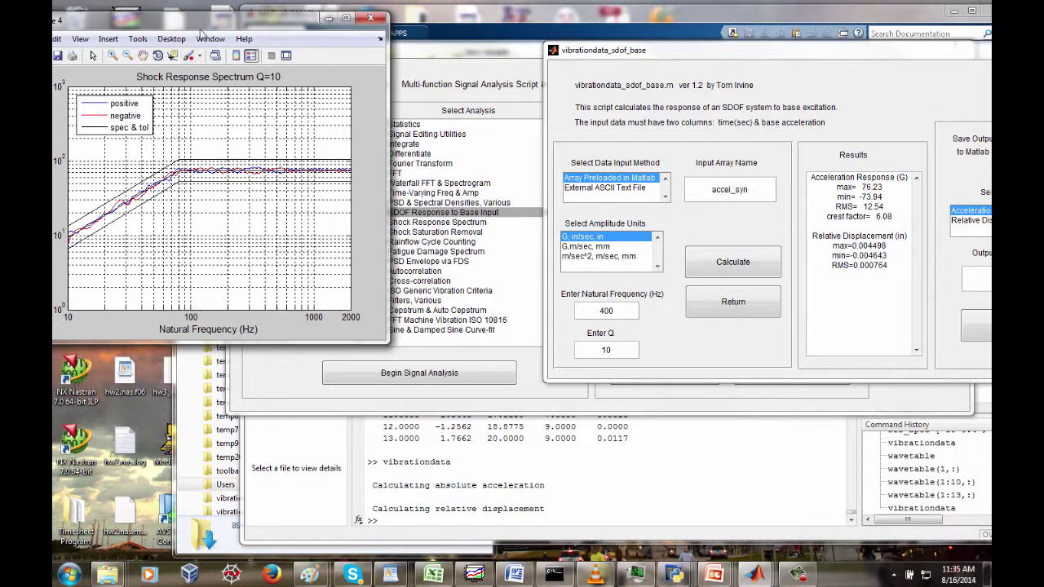
drag(205, 30, 232, 32)
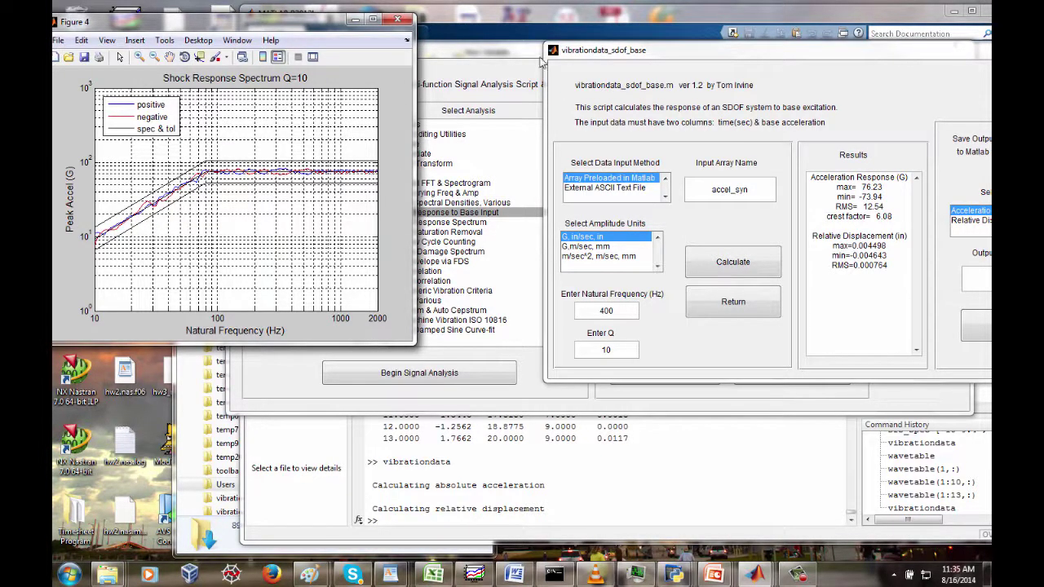
Step: Bring the SDOF base-input form fully into view, and minimize it along with the Shock Response Spectrum figure
drag(577, 49, 265, 81)
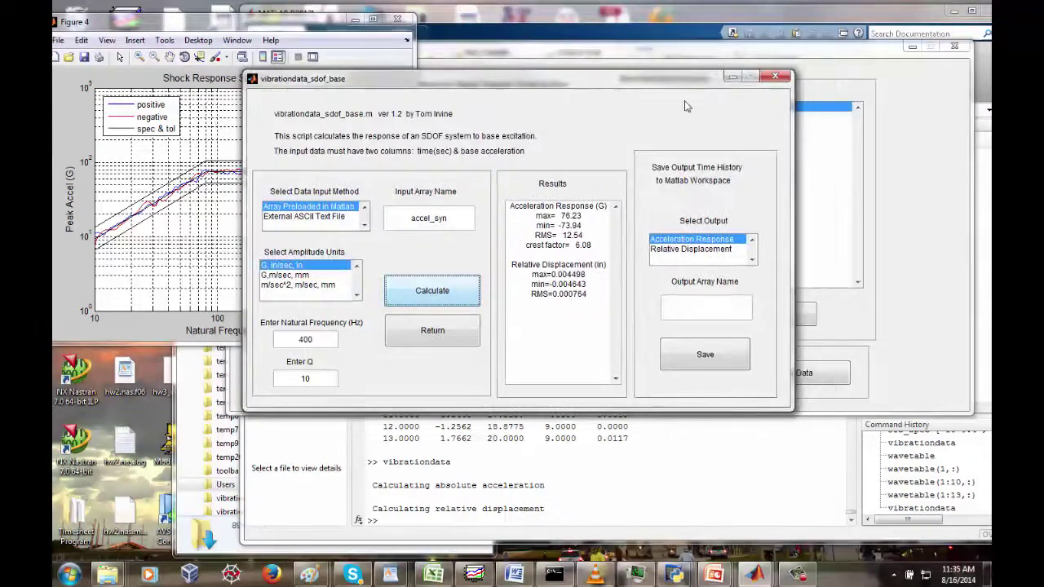
click(732, 77)
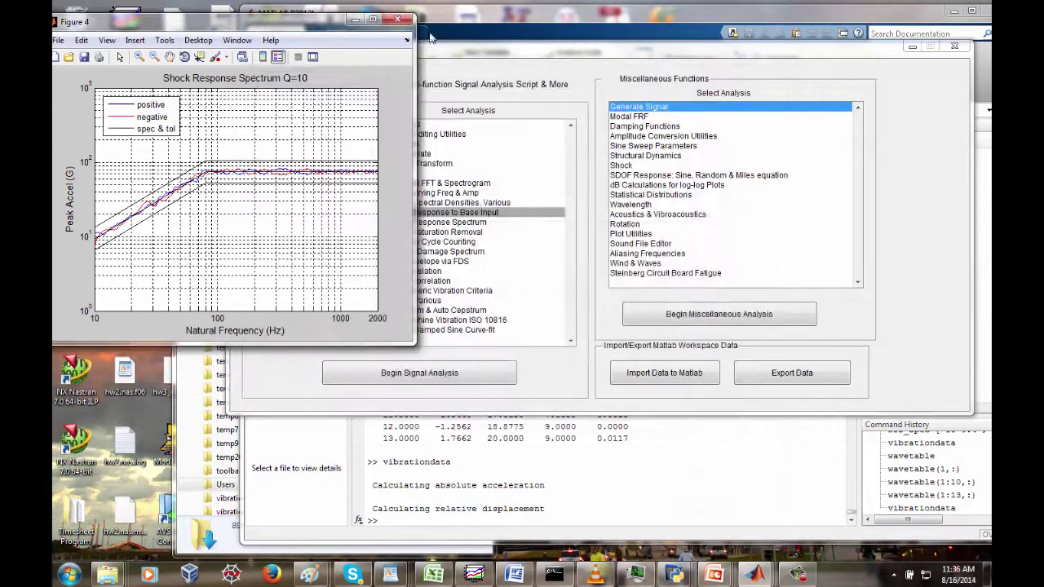
click(353, 21)
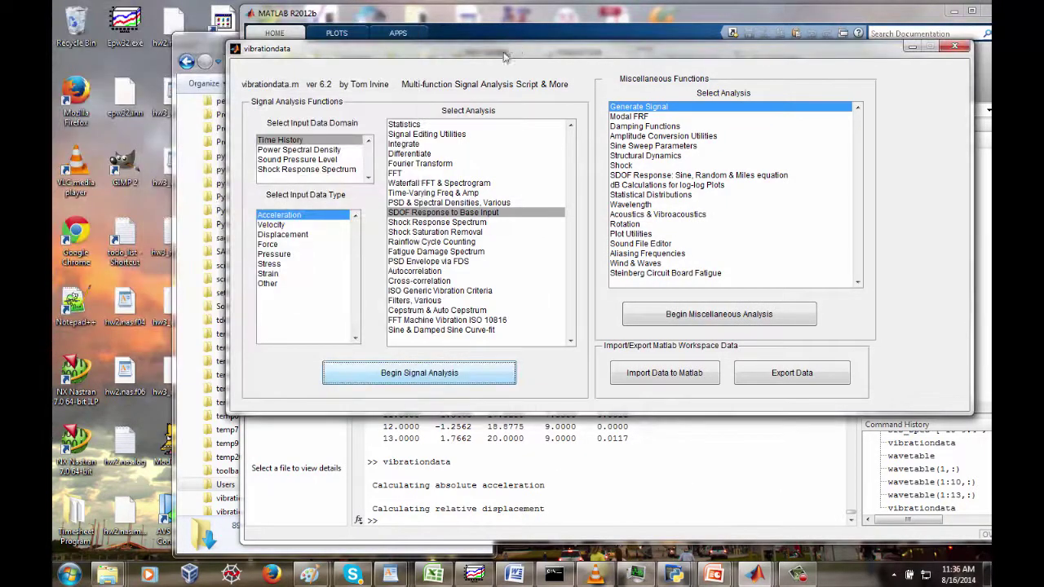
Step: Start a Wavelet Synthesis analysis for the Shock Response Spectrum input data domain
drag(513, 47, 421, 24)
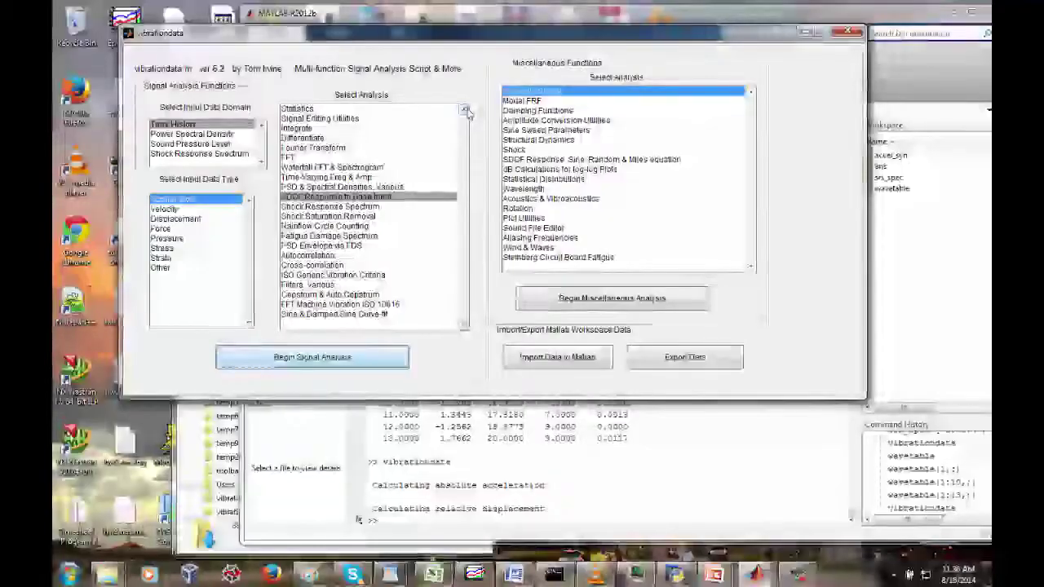
click(199, 155)
click(308, 113)
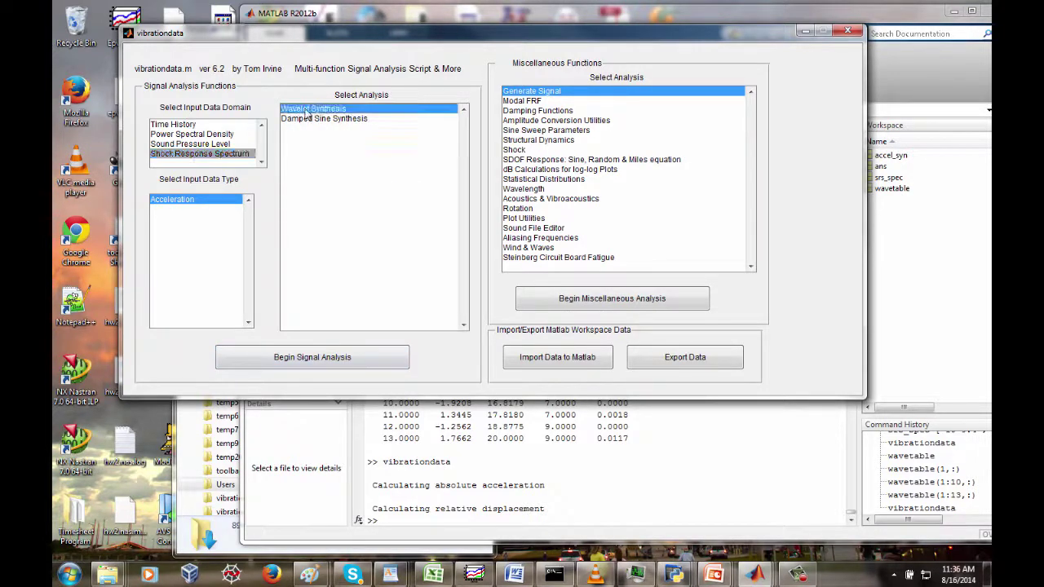
click(330, 356)
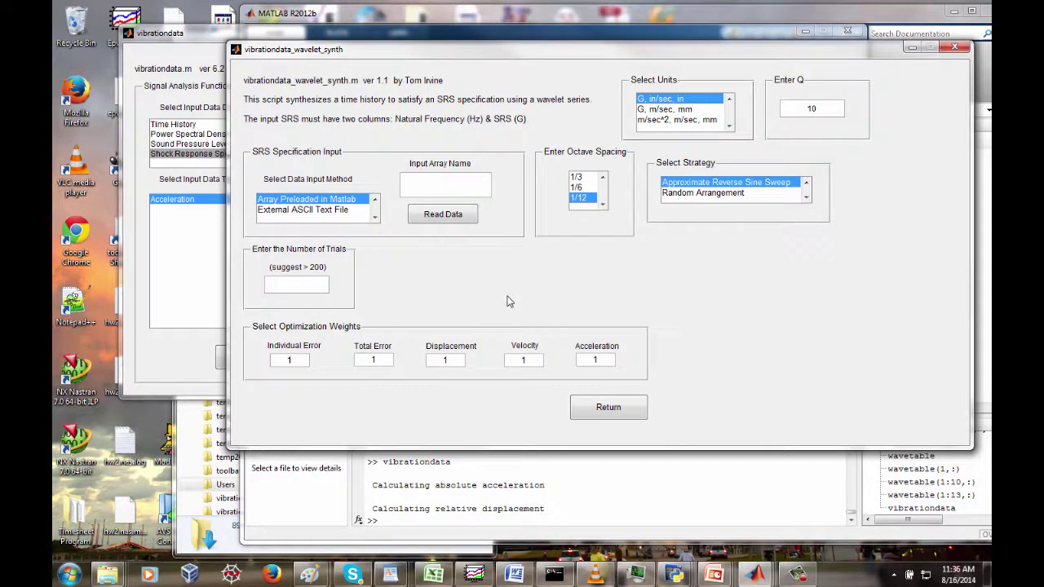
Step: Synthesize a wavelet time history from the srs_spec array using 10 trials, a 20000 Hz sample rate and a 0.2 sec duration
click(440, 188)
text(srs_spec)
click(447, 220)
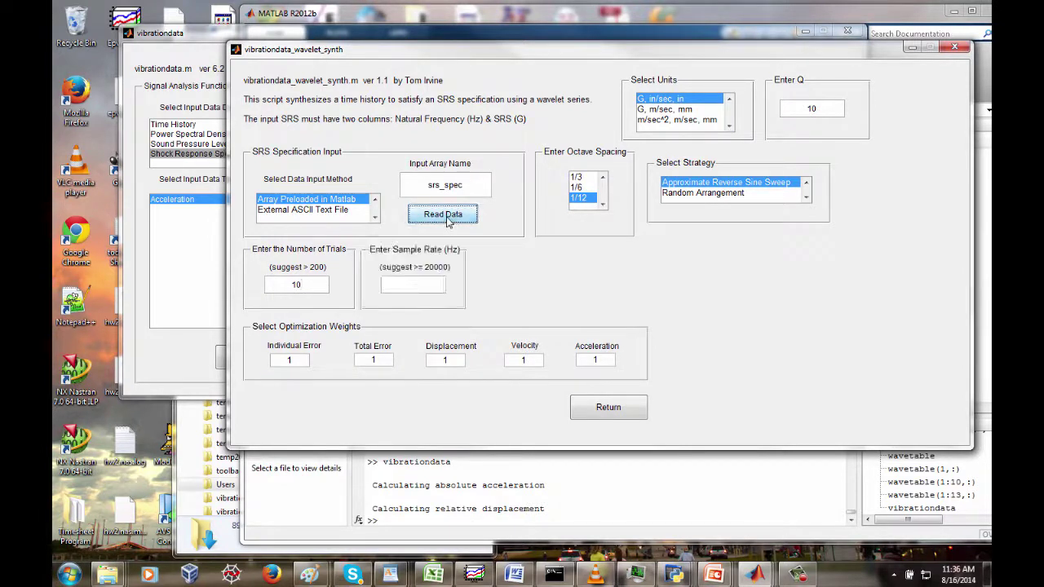
click(425, 279)
text(20000)
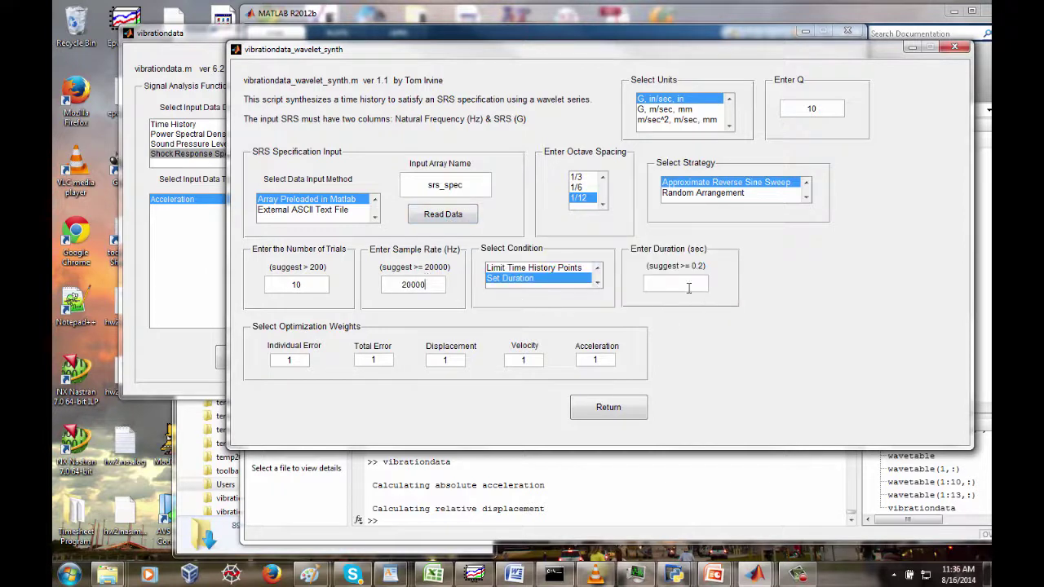
click(687, 287)
text(0.2)
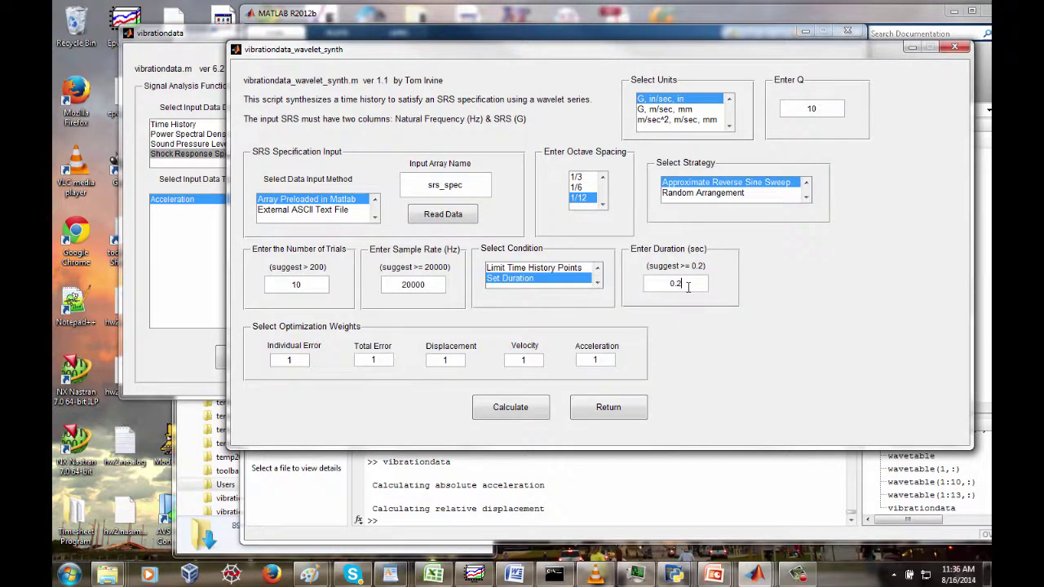
click(522, 412)
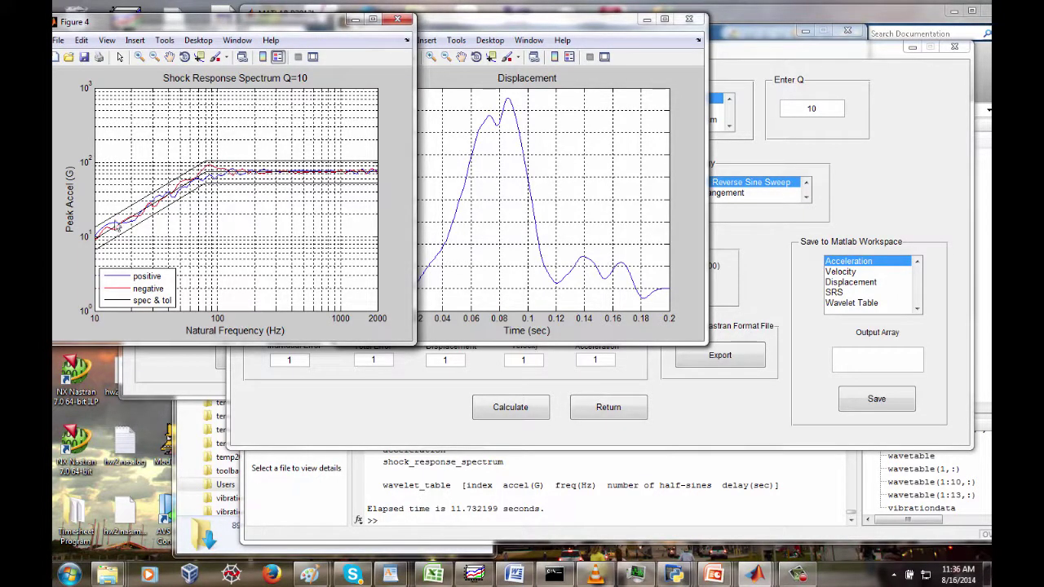
Step: Examine the synthesized shock response spectrum, displacement, velocity and acceleration figures, minimizing each one after review
click(355, 18)
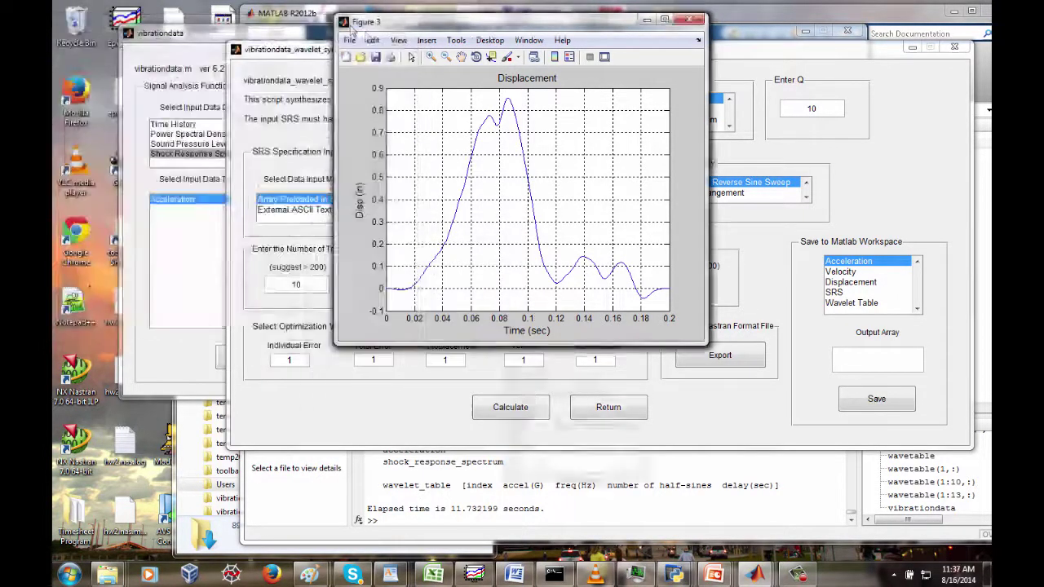
drag(413, 30, 196, 75)
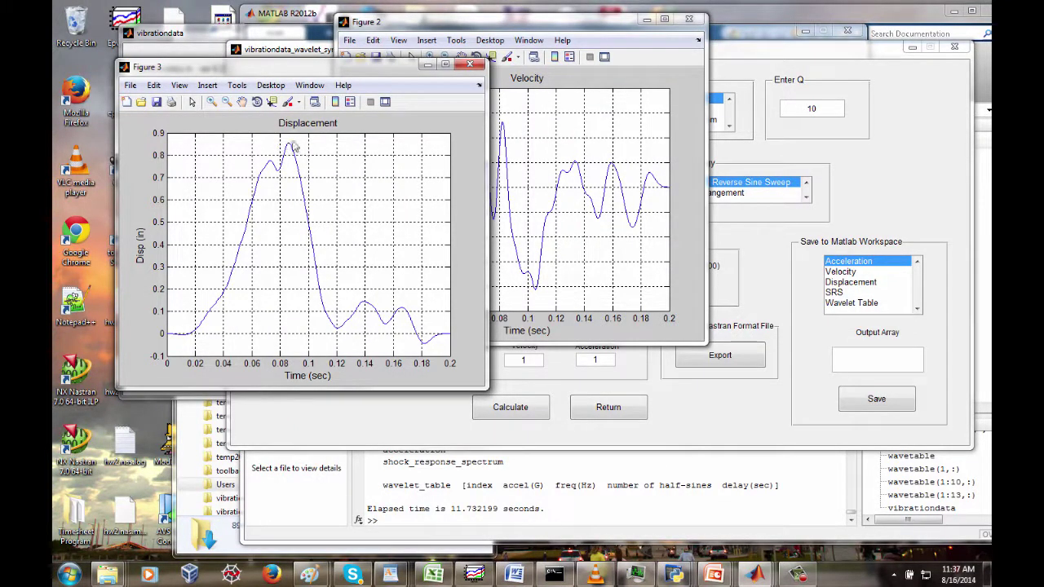
click(427, 65)
click(645, 20)
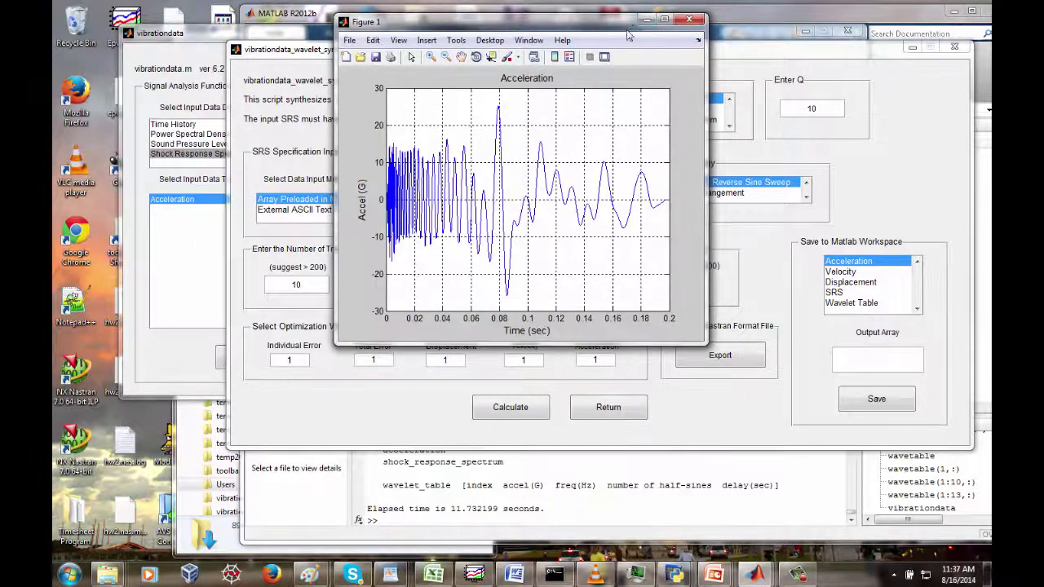
click(643, 22)
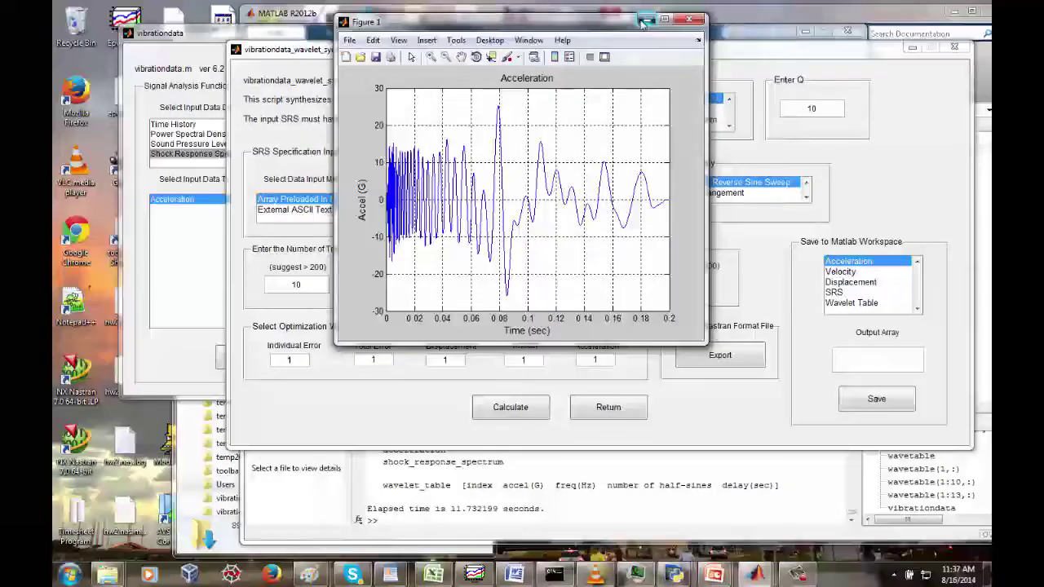
click(643, 21)
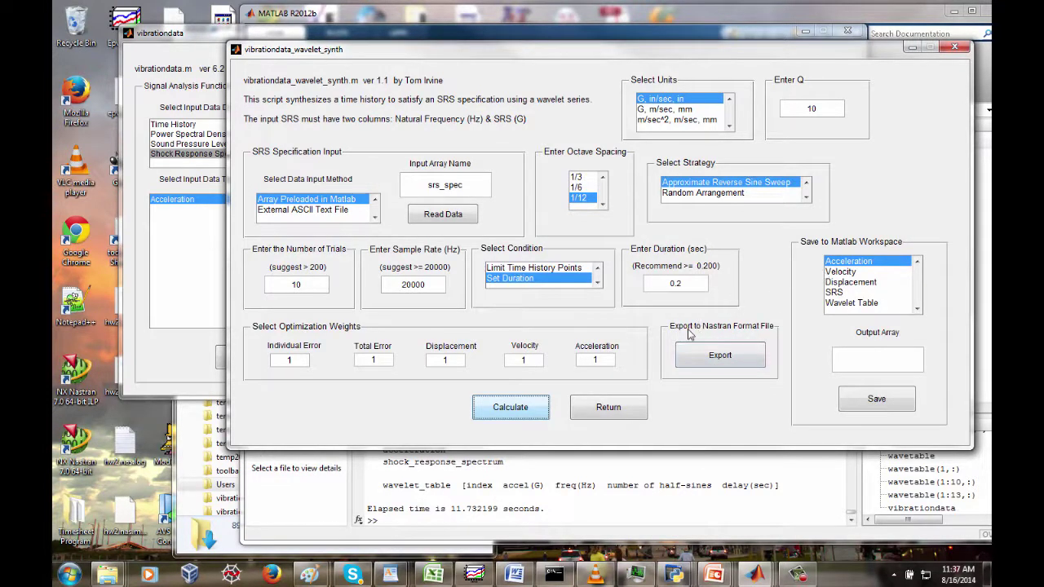
Step: Export the synthesized time history to a Nastran format file named synth.nas, multiplying the amplitude by a scale factor of 386
click(725, 355)
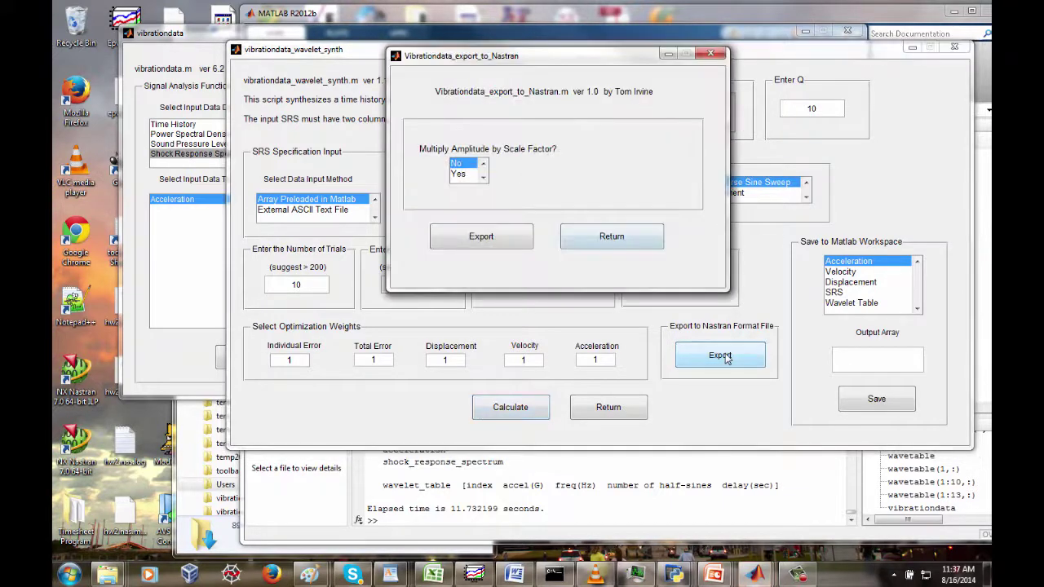
click(470, 175)
click(617, 176)
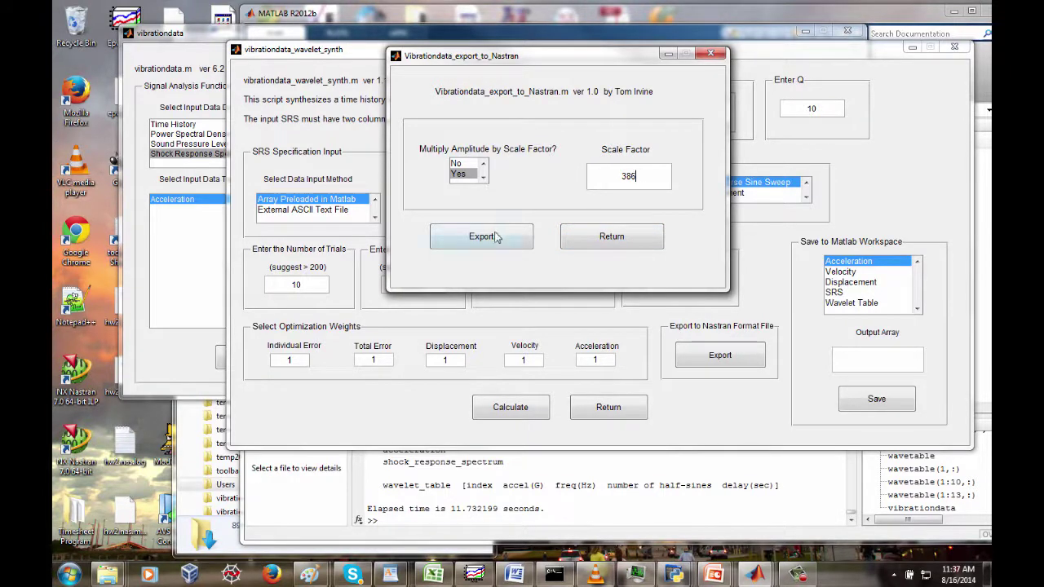
click(495, 237)
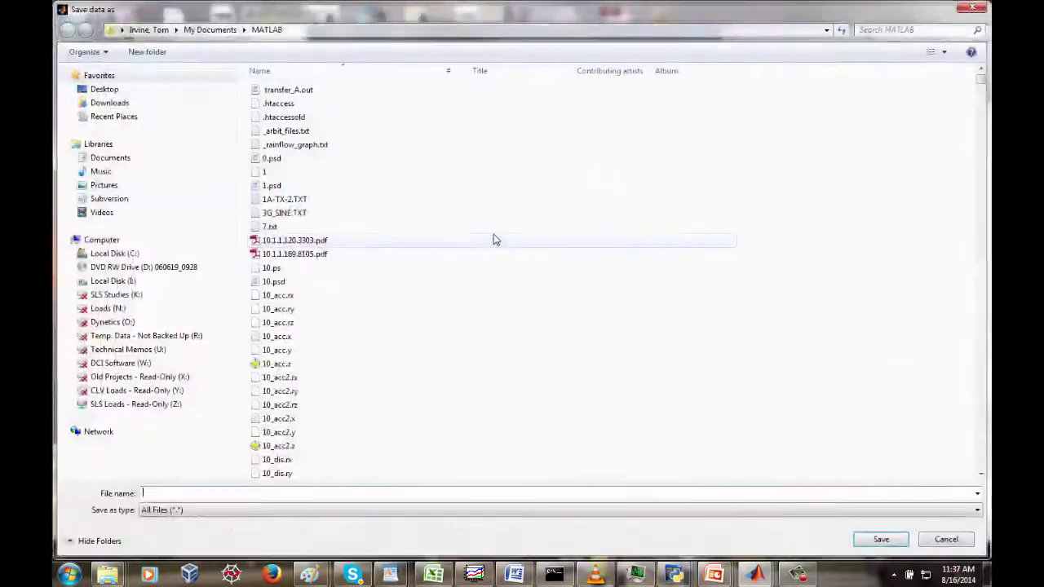
text(syn)
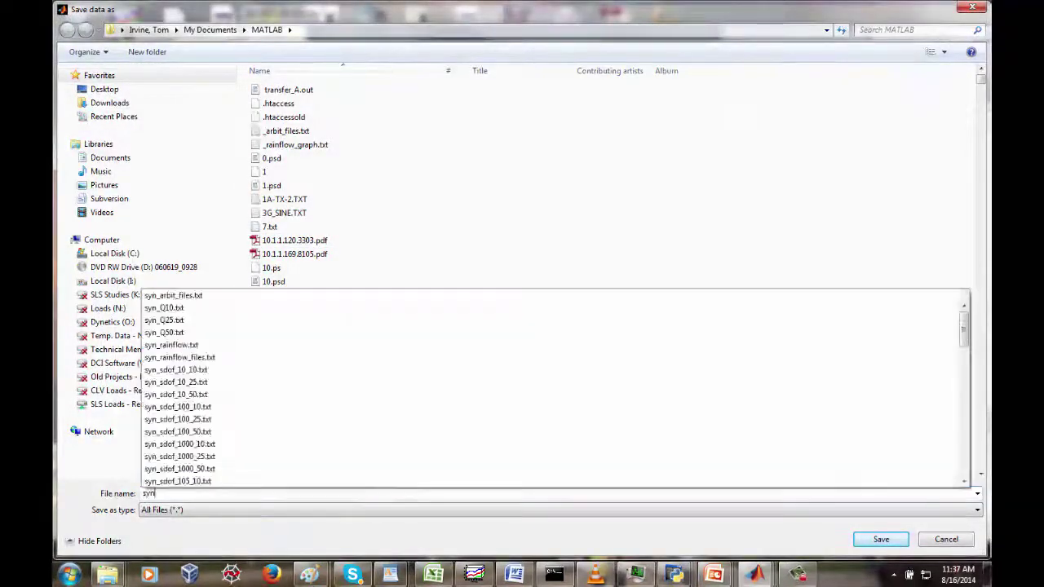
text(th.nas)
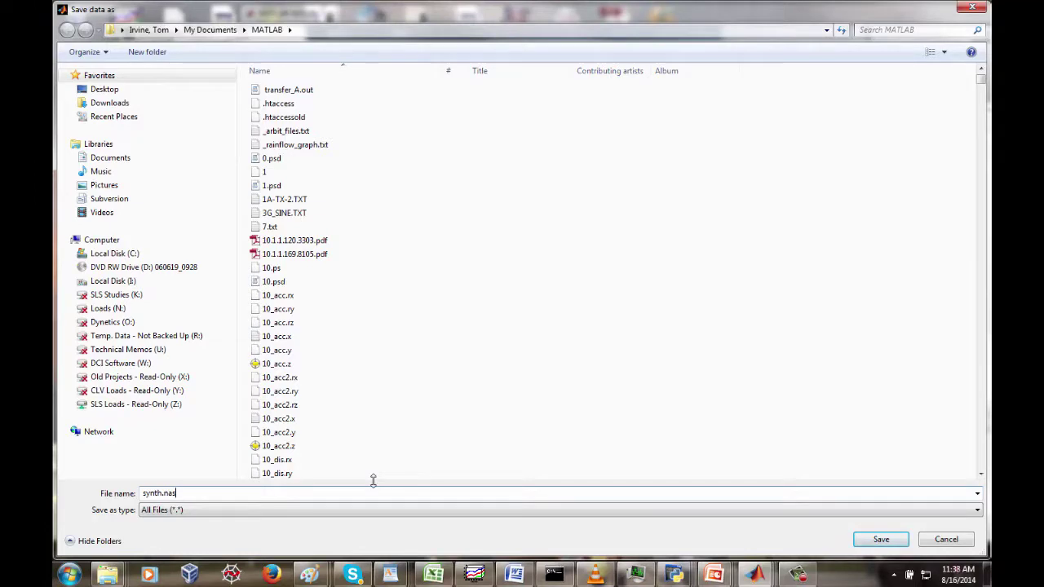
key(Return)
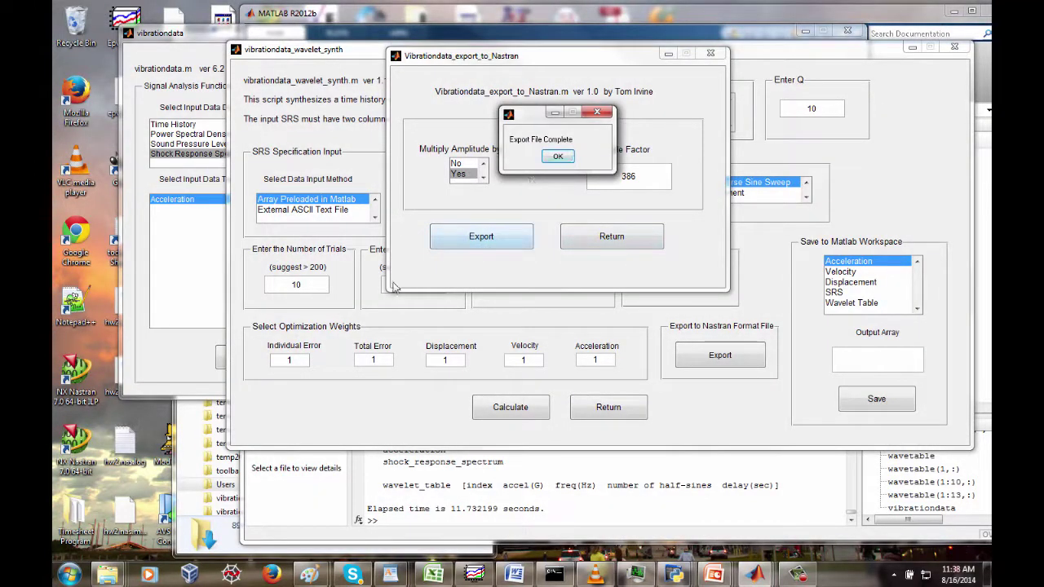
click(558, 158)
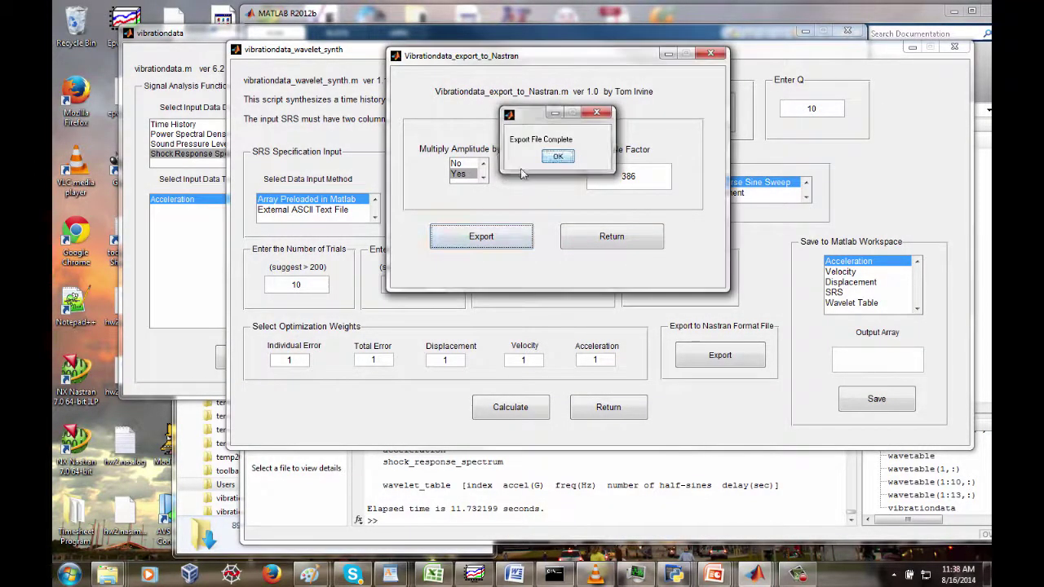
Step: Launch WordPad and open the exported synth.nas file from the MATLAB folder in My Documents
click(69, 574)
click(122, 135)
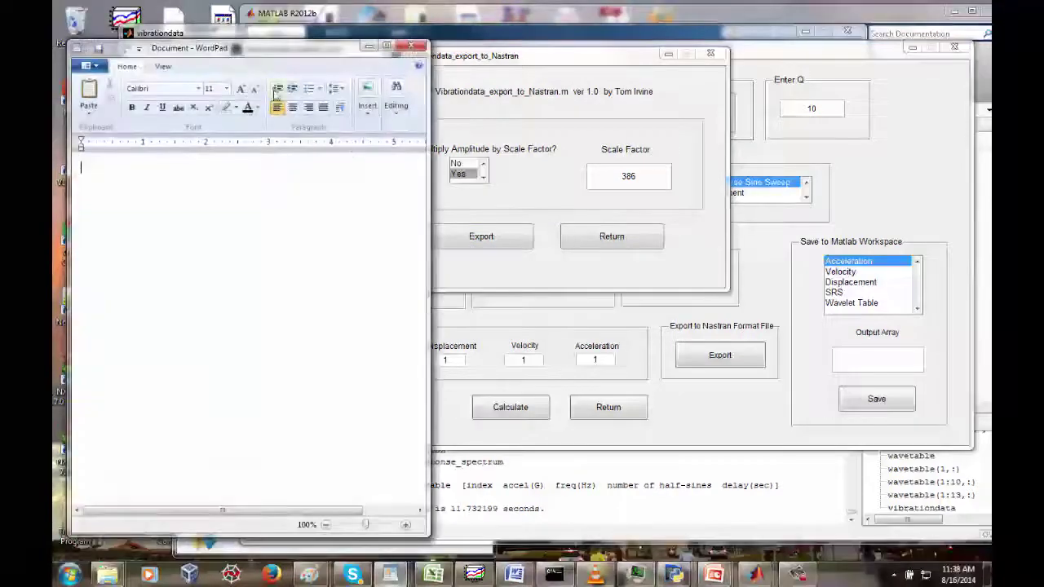
click(124, 65)
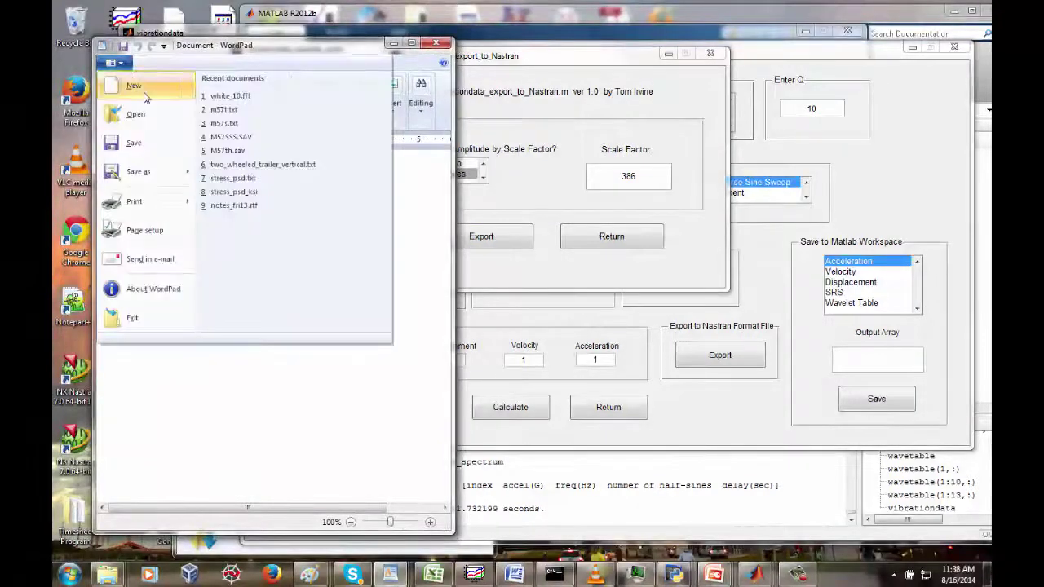
click(309, 126)
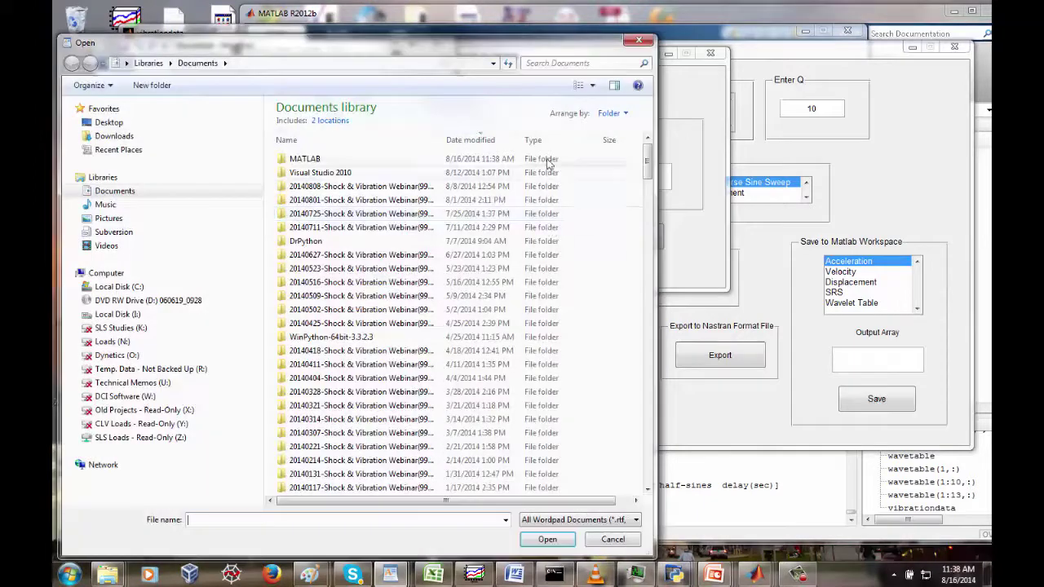
click(493, 62)
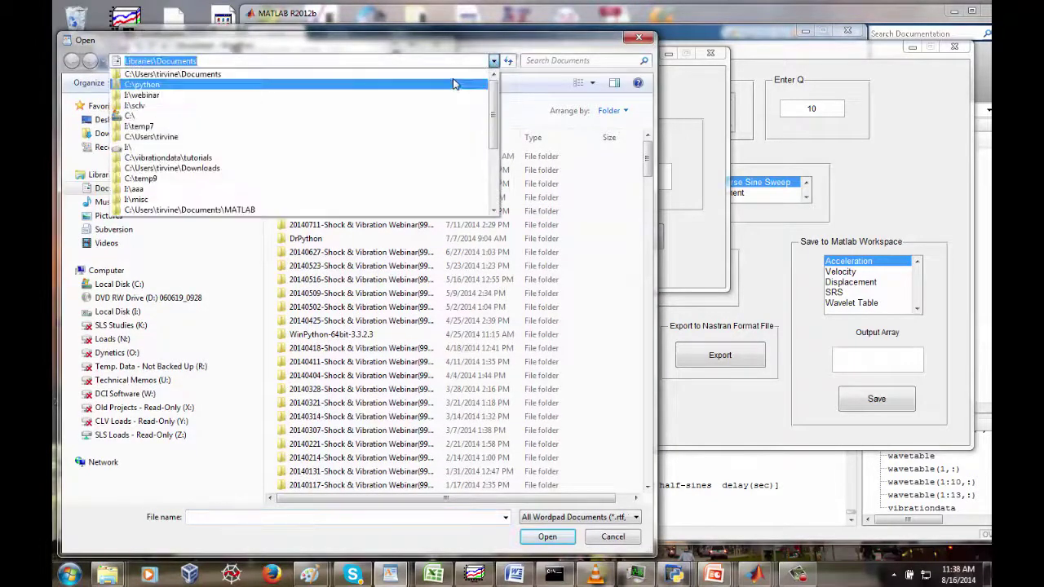
click(482, 75)
drag(646, 130, 644, 180)
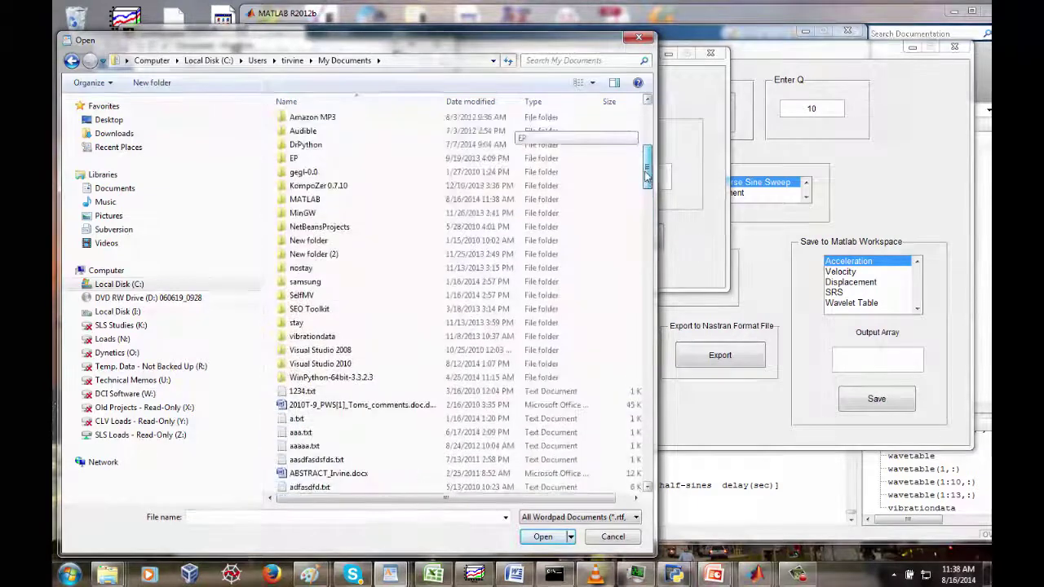
double_click(355, 202)
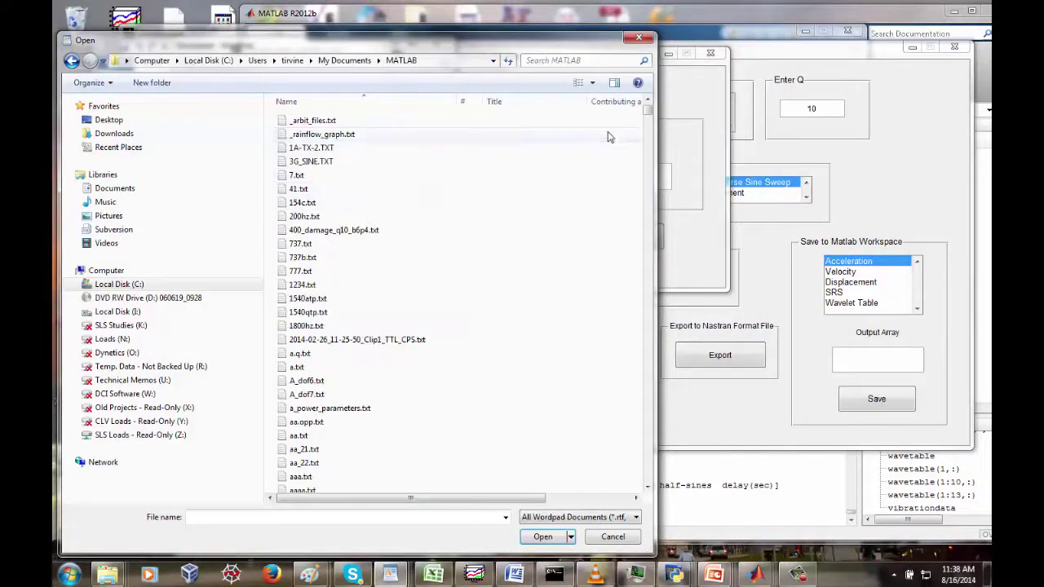
drag(655, 143, 661, 378)
click(315, 520)
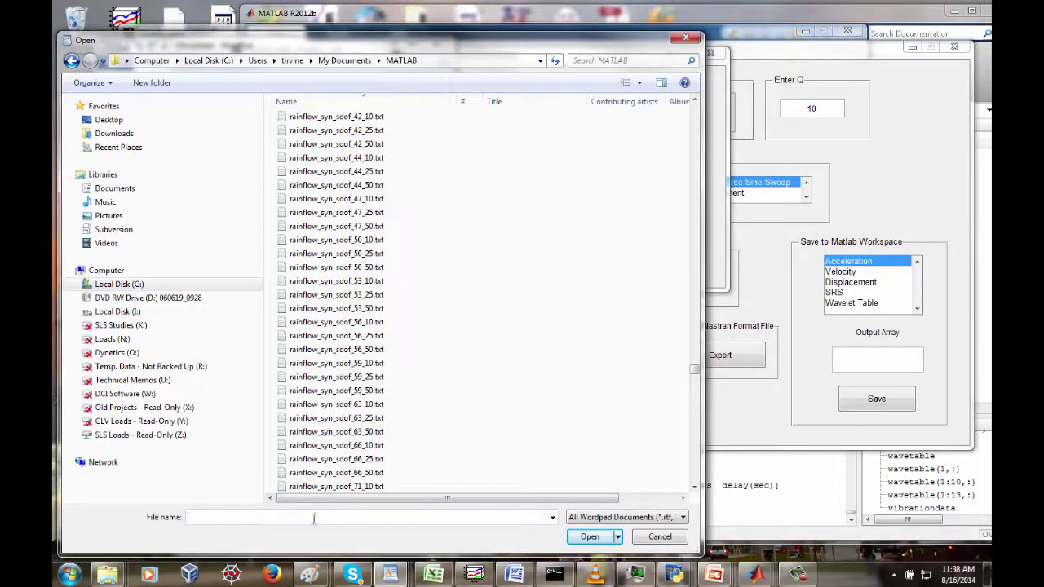
text(synth.nas)
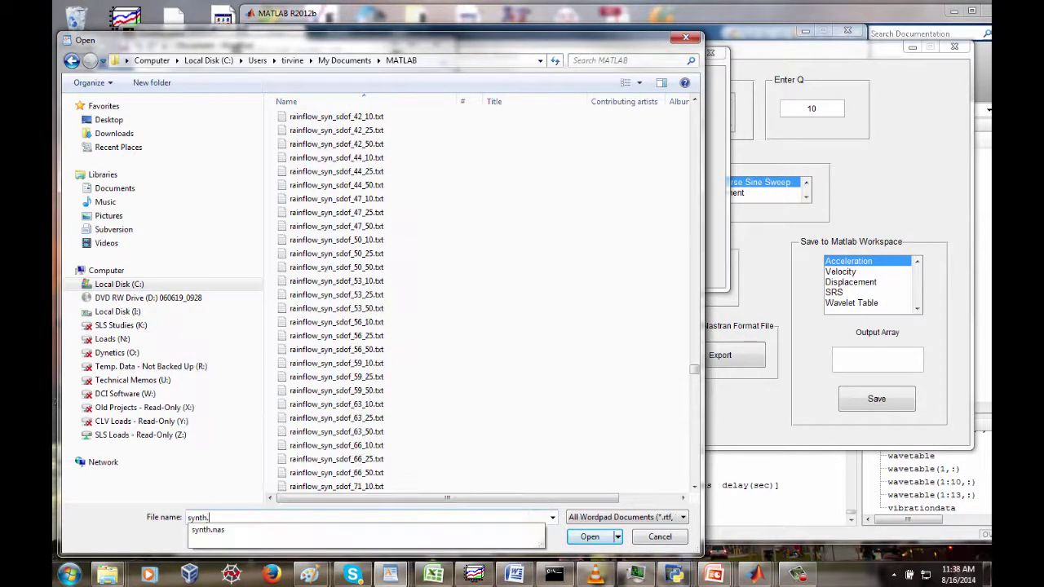
key(Return)
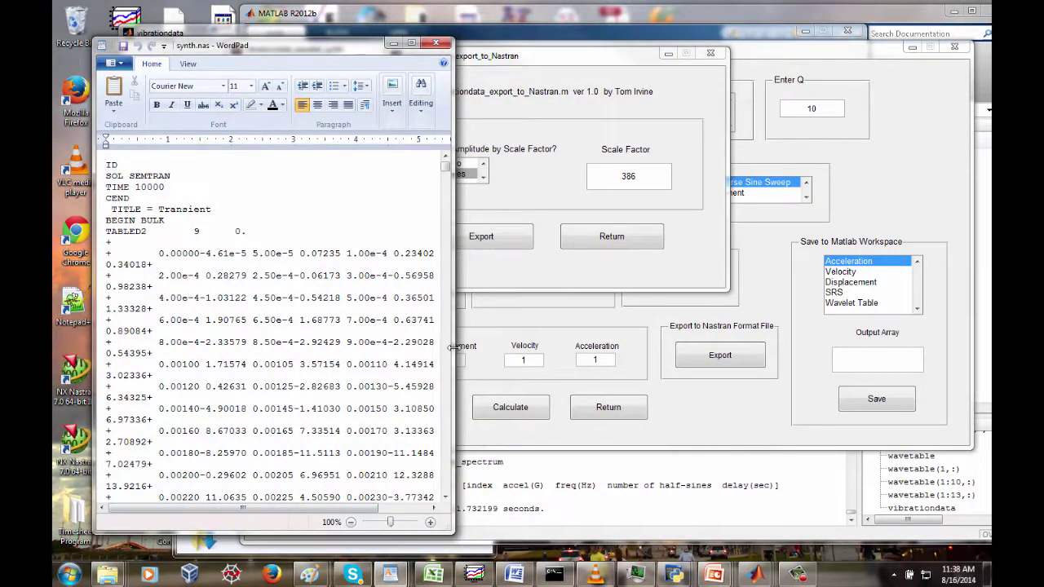
Step: Widen the WordPad window to read through the TABLED2 time-history data in synth.nas, and close the file
drag(454, 351, 720, 391)
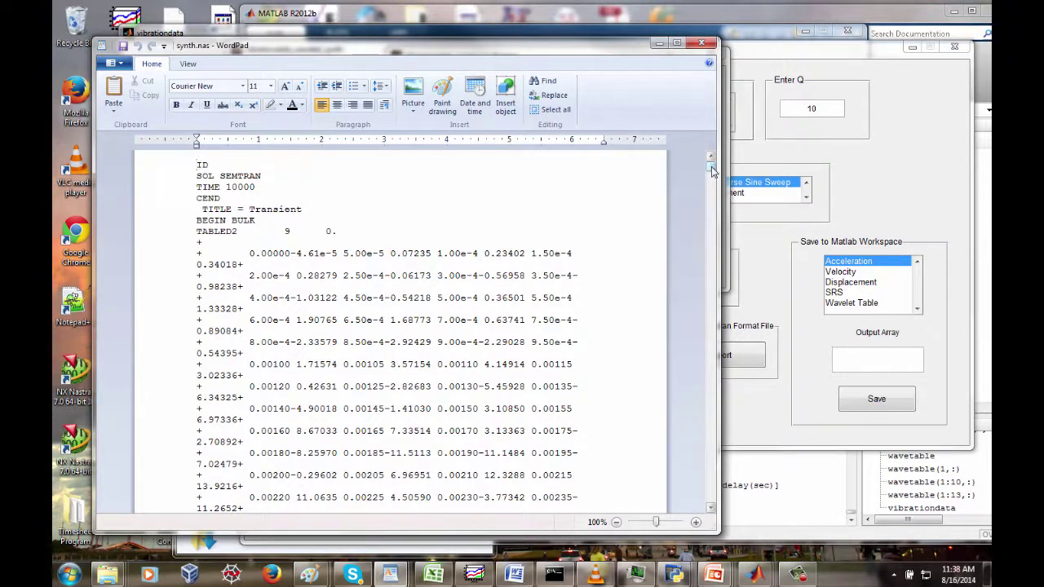
drag(712, 169, 710, 428)
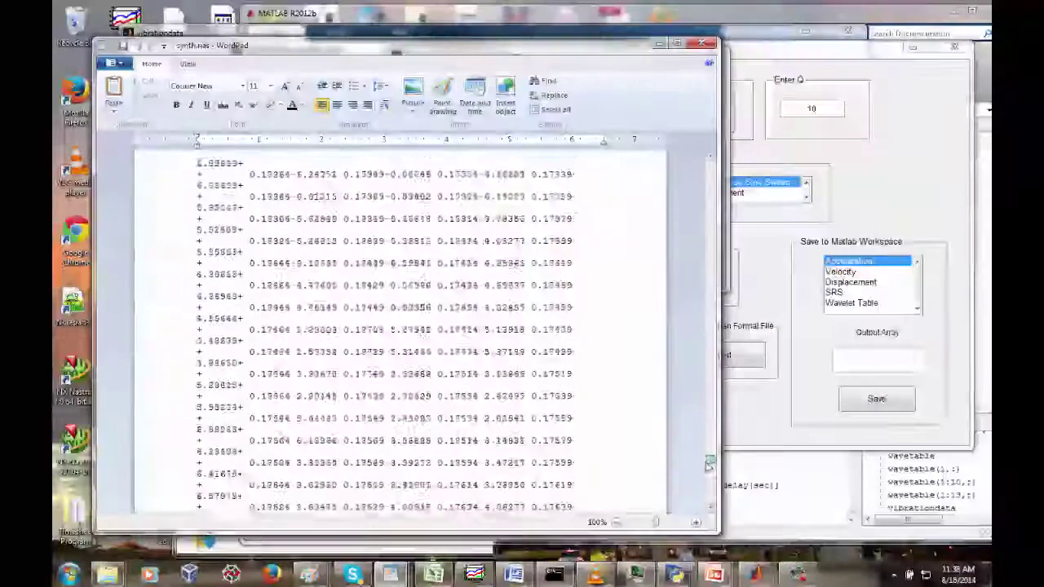
drag(708, 400, 707, 407)
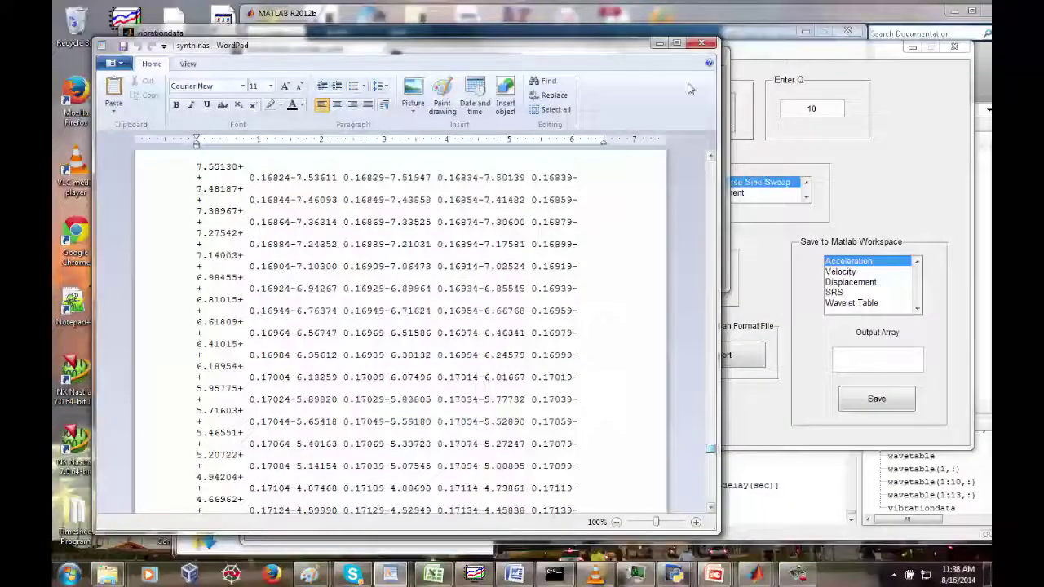
click(703, 46)
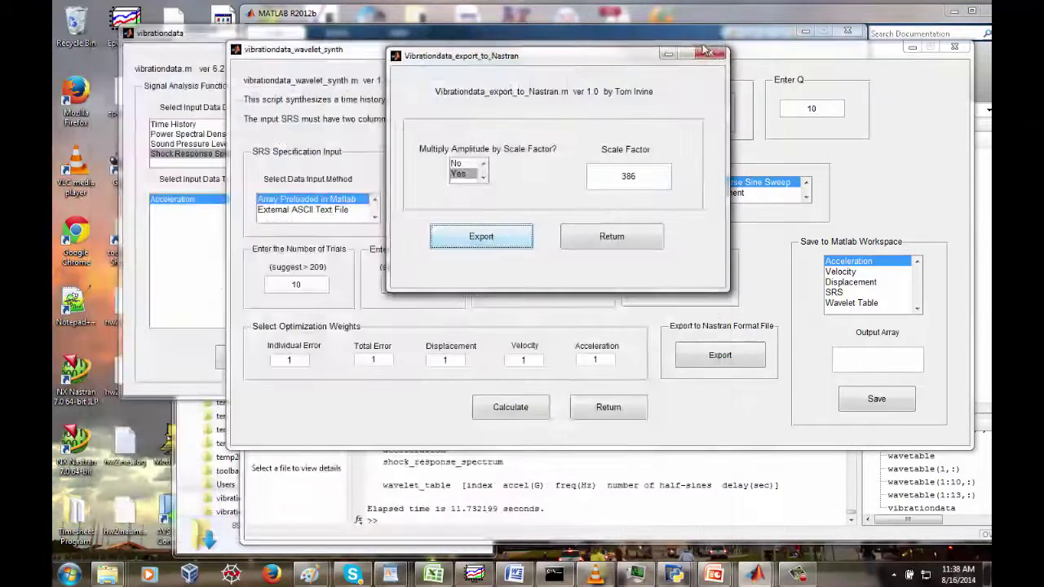
Step: Close the Nastran export dialog, the wavelet synthesis window and the main vibrationdata window
click(691, 47)
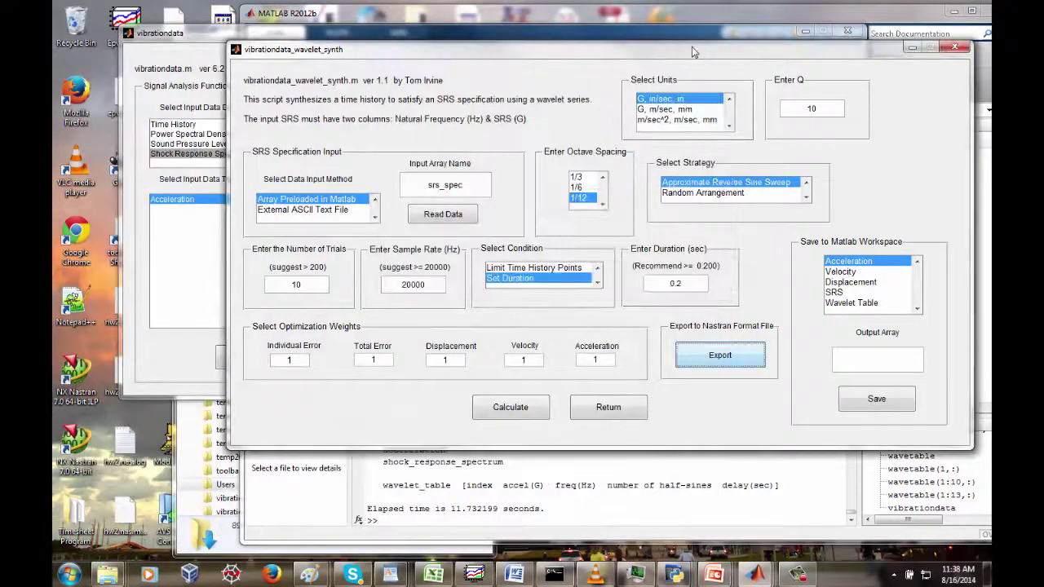
drag(691, 46, 632, 59)
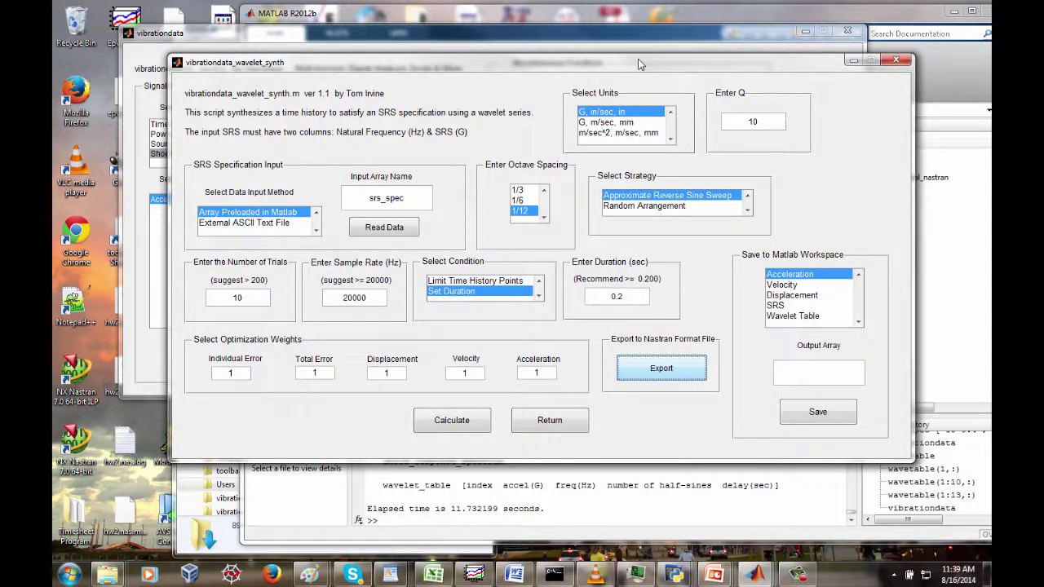
click(895, 59)
click(841, 34)
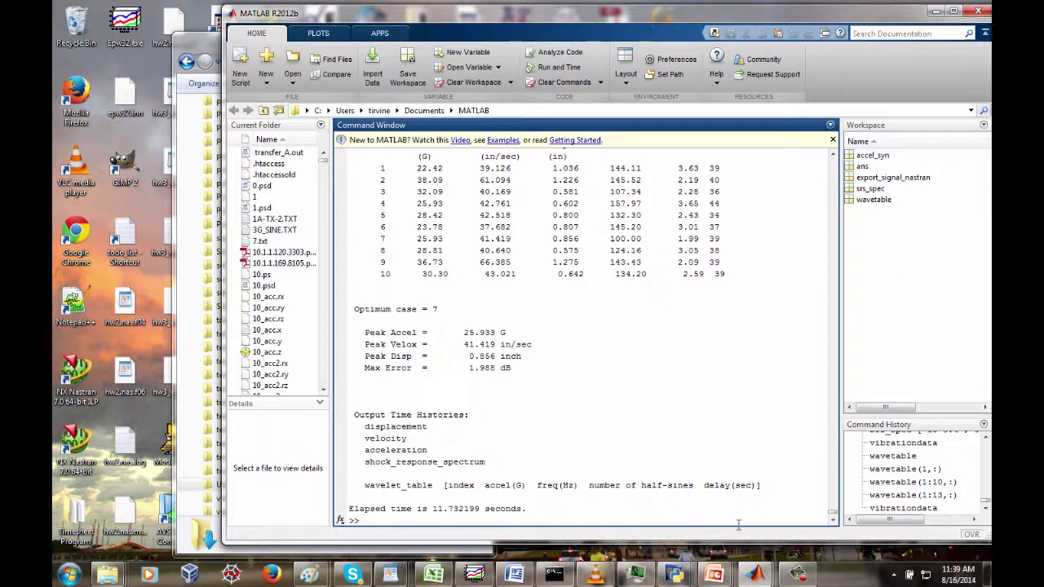
Step: Switch to the webinar_27_SRS_synthesis.pptx presentation in PowerPoint and start the slide show from slide 15
mouse_move(720, 574)
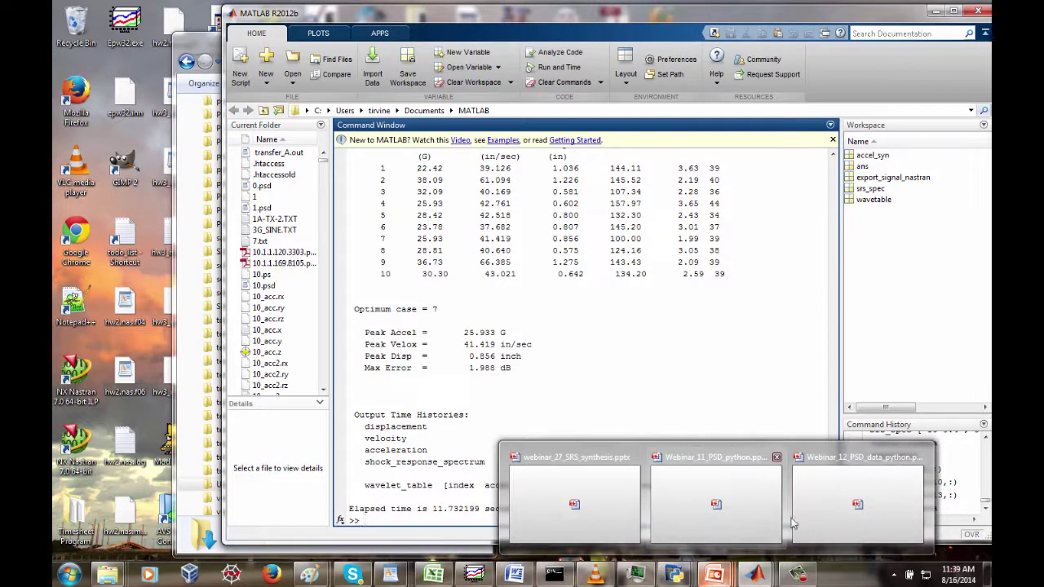
click(619, 520)
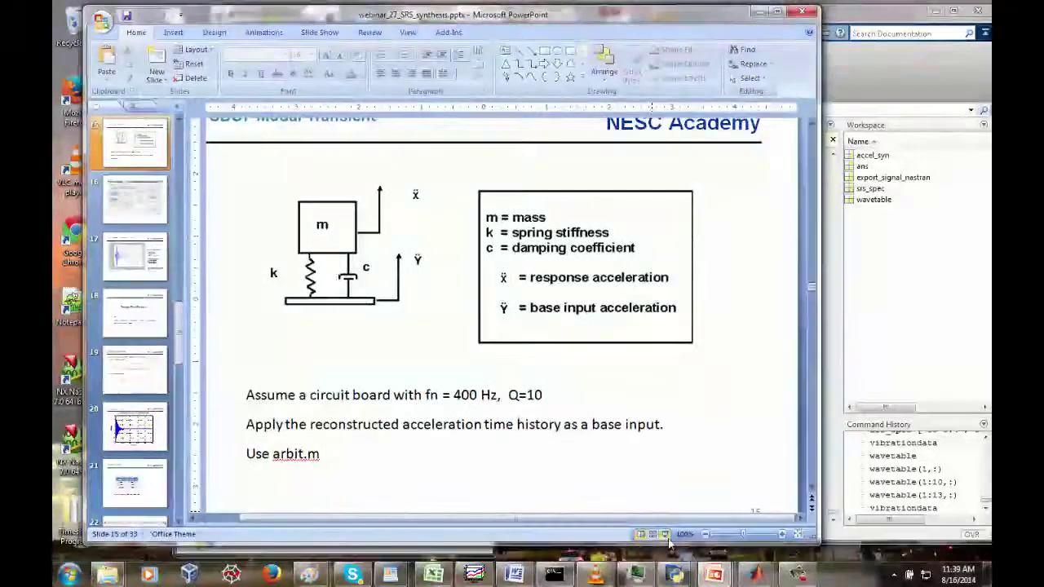
click(665, 536)
Step: Review the slides on the SDOF base-excitation calculation and the response to the wavelet series, ending on the Damped Sine Synthesis slide
key(Right)
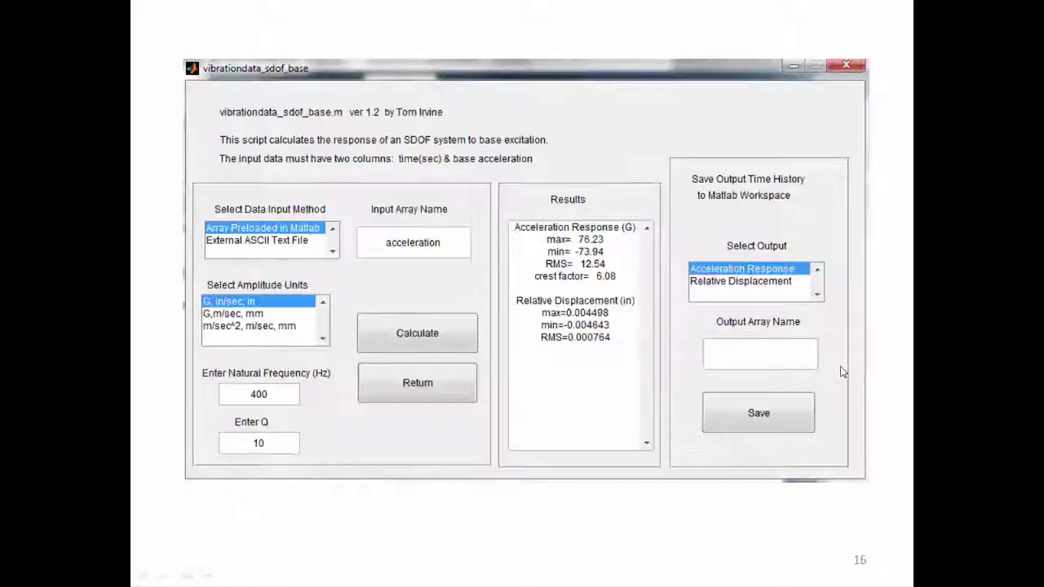
key(Right)
key(Left)
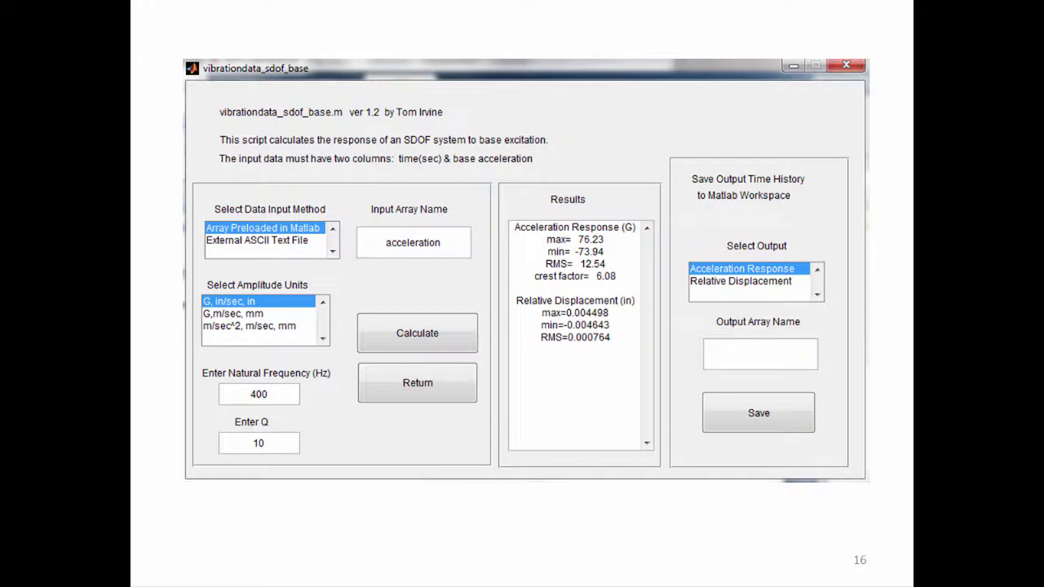
key(Right)
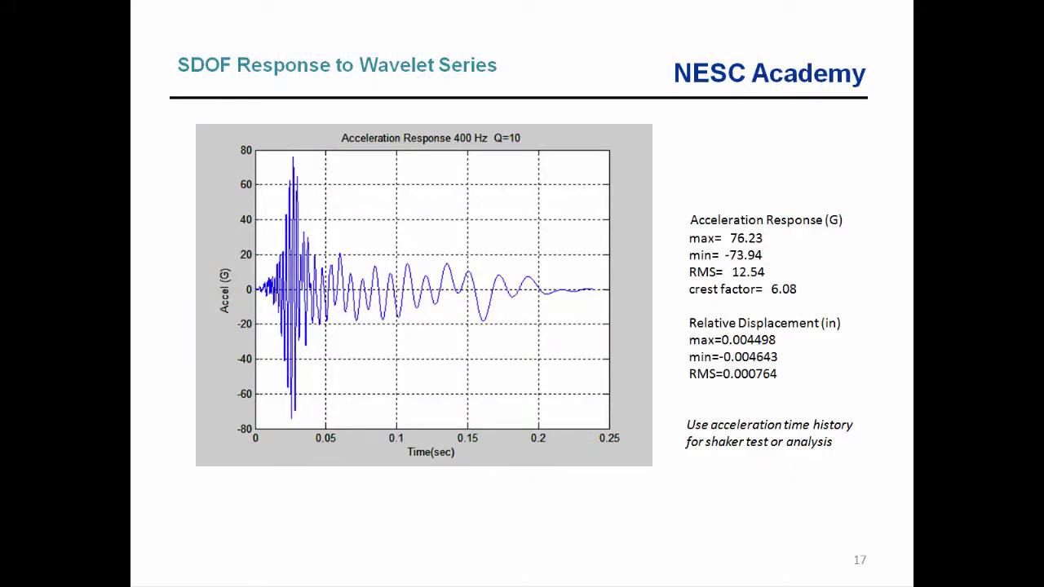
key(Right)
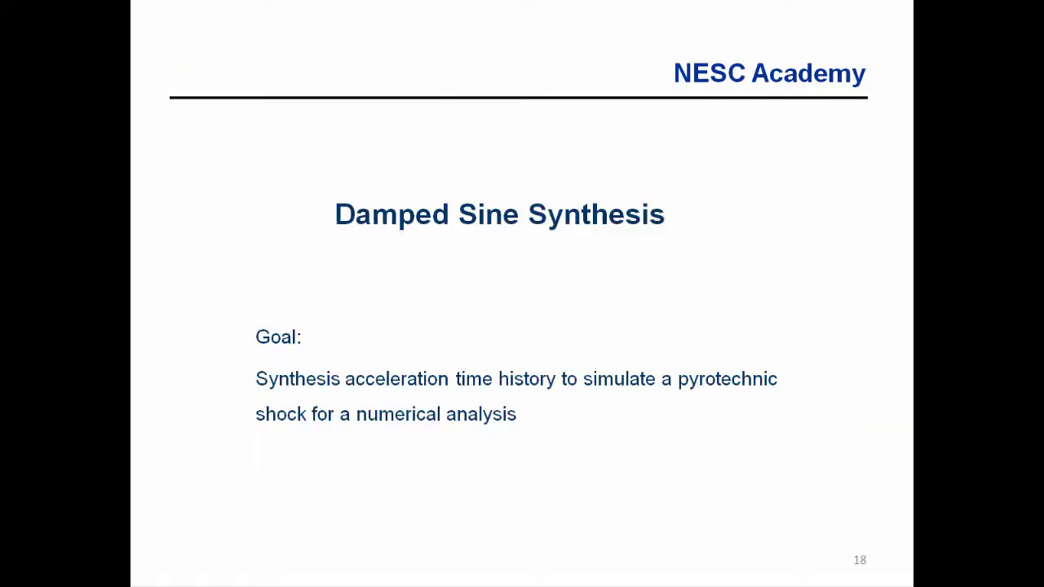
key(Left)
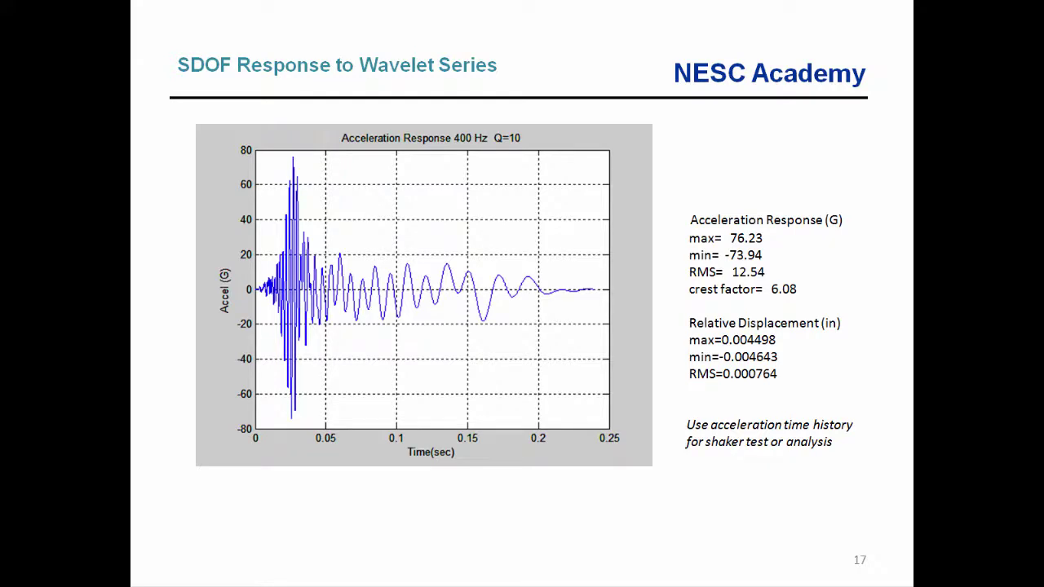
key(Right)
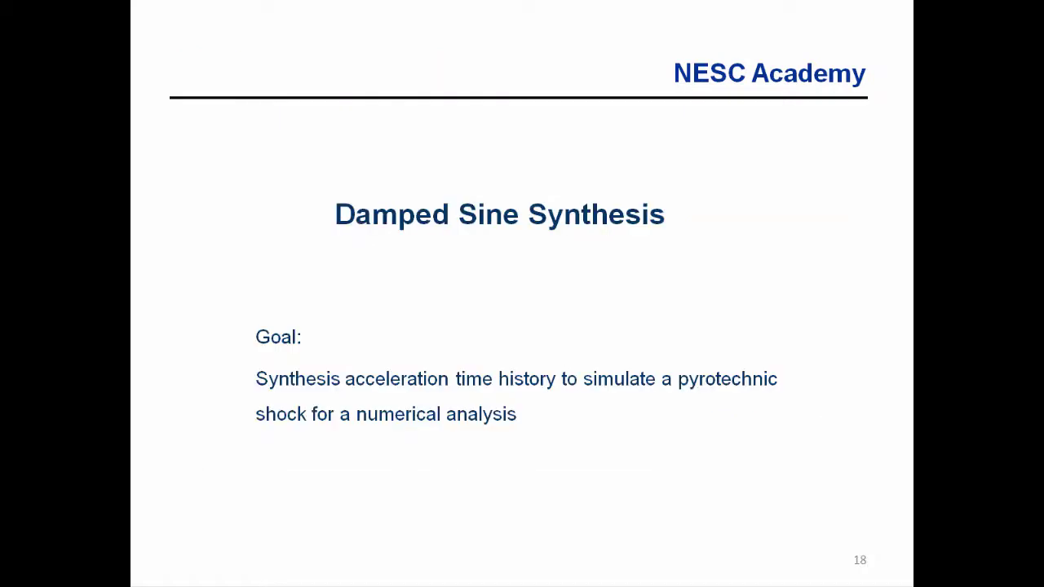